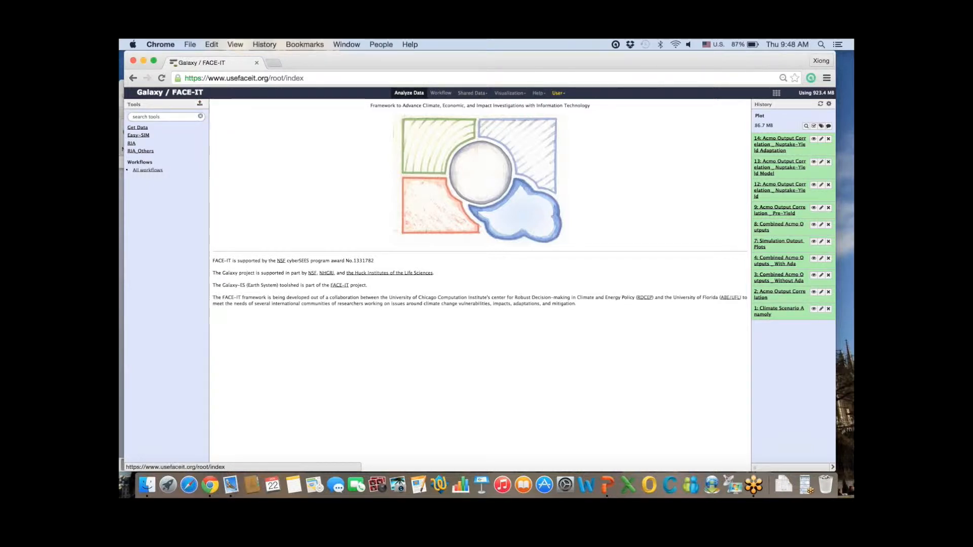
Step: Switch to the Nioro_Data history from Saved Histories and bring up the saved workflows list
click(557, 92)
click(567, 141)
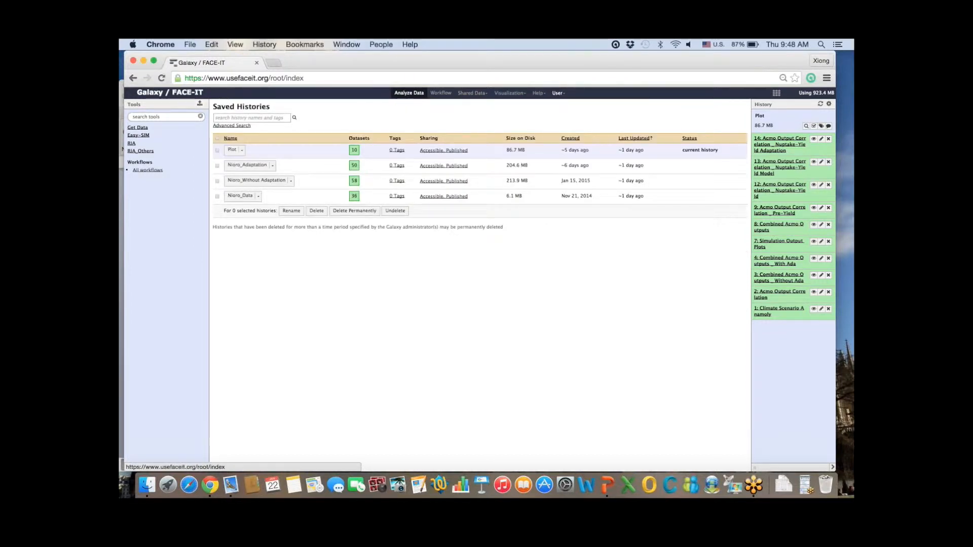
click(238, 195)
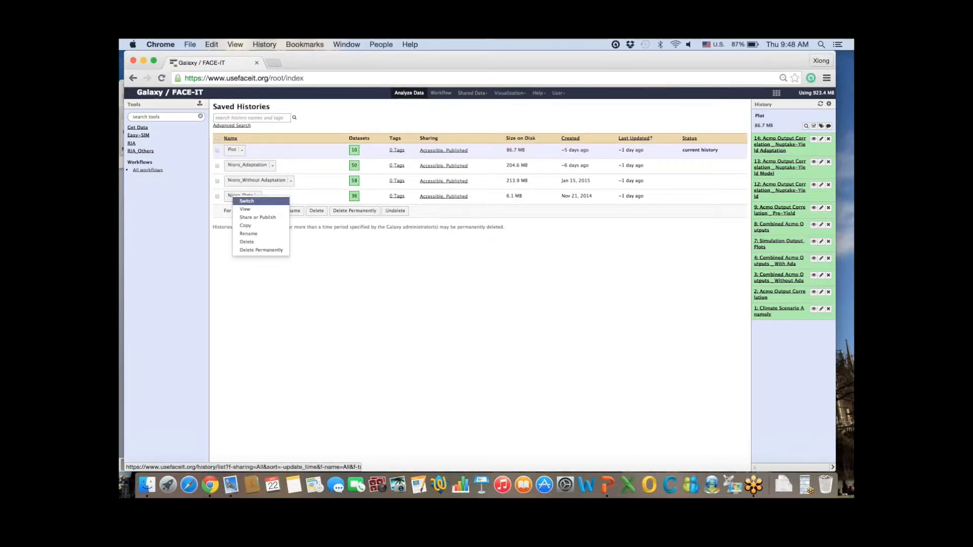
click(246, 201)
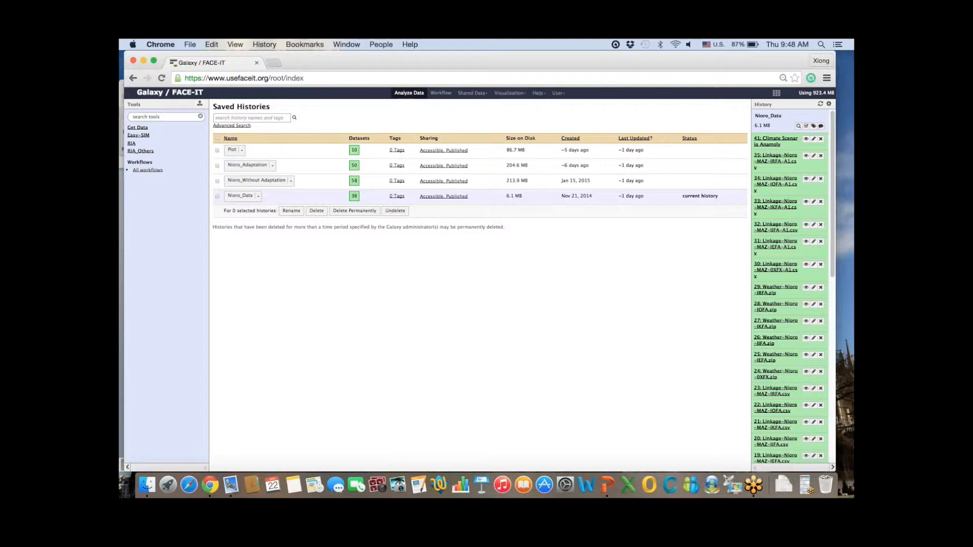
click(440, 93)
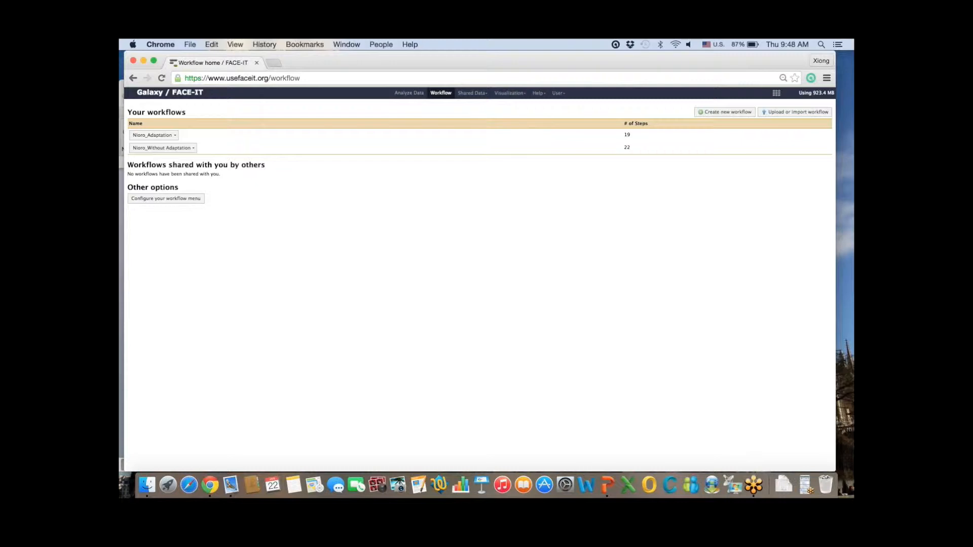
Step: Choose Edit on the Nioro_Without Adaptation (22 steps) workflow to load it in the editor
click(172, 148)
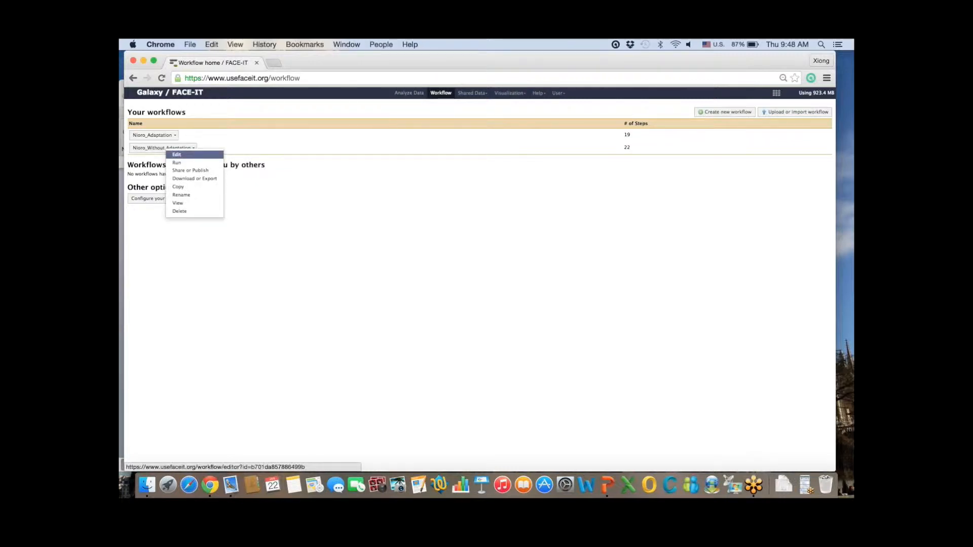
click(177, 154)
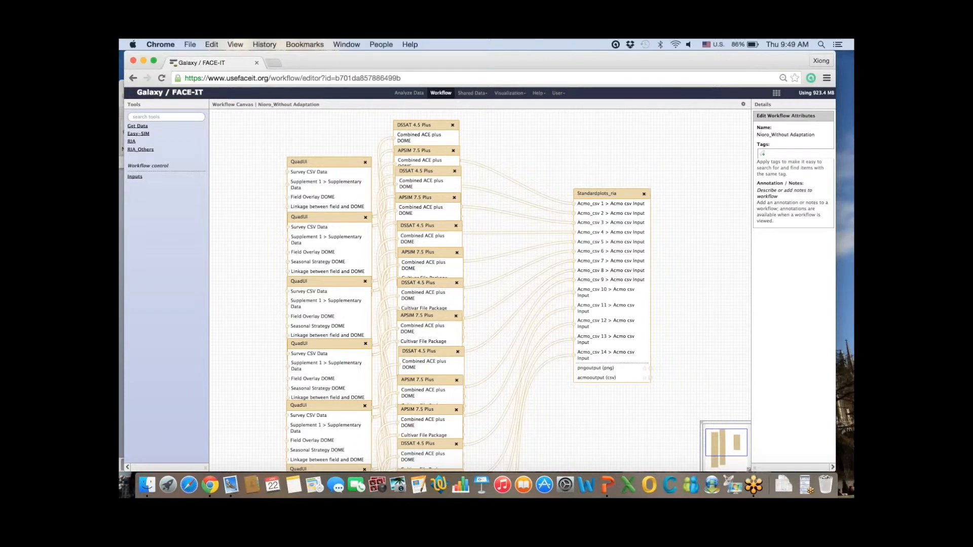
Step: Spread the top QuadUI and DSSAT nodes apart and review QuadUI's His output name and annotation
drag(526, 284, 525, 293)
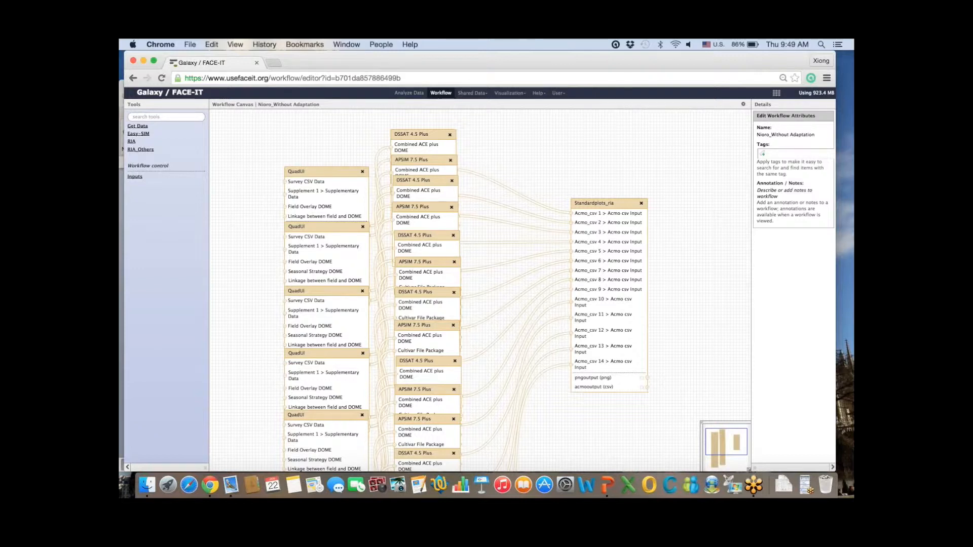
drag(324, 172, 287, 132)
drag(420, 134, 431, 127)
click(289, 133)
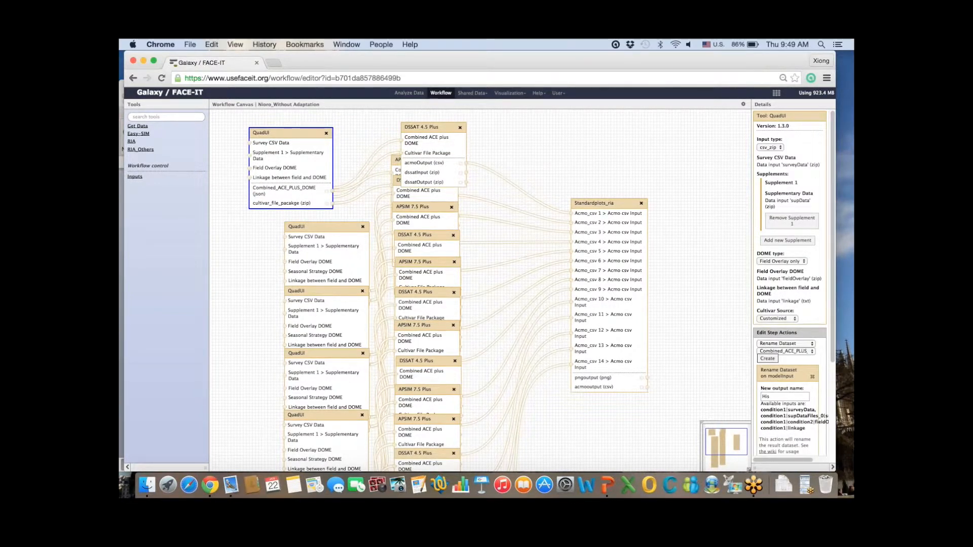
scroll(790, 284, down, 5)
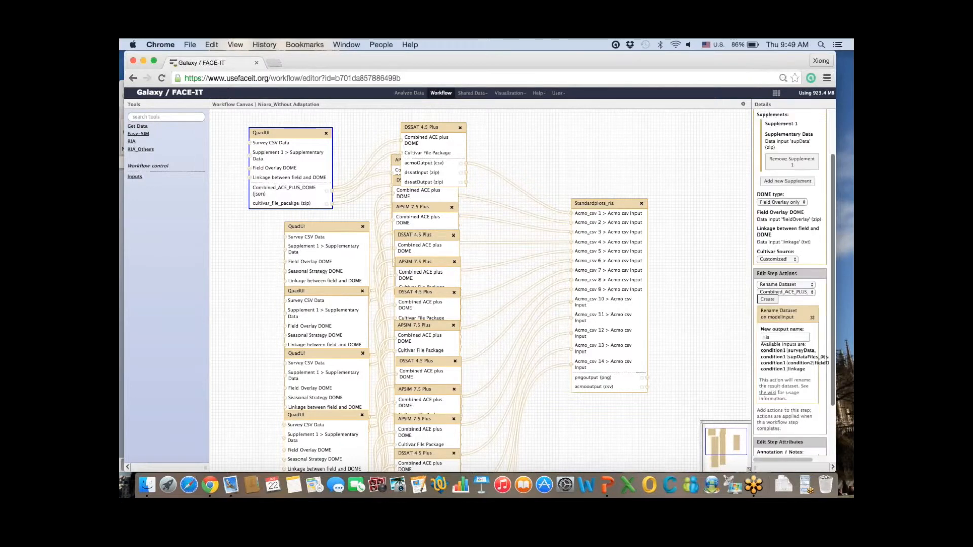
click(780, 395)
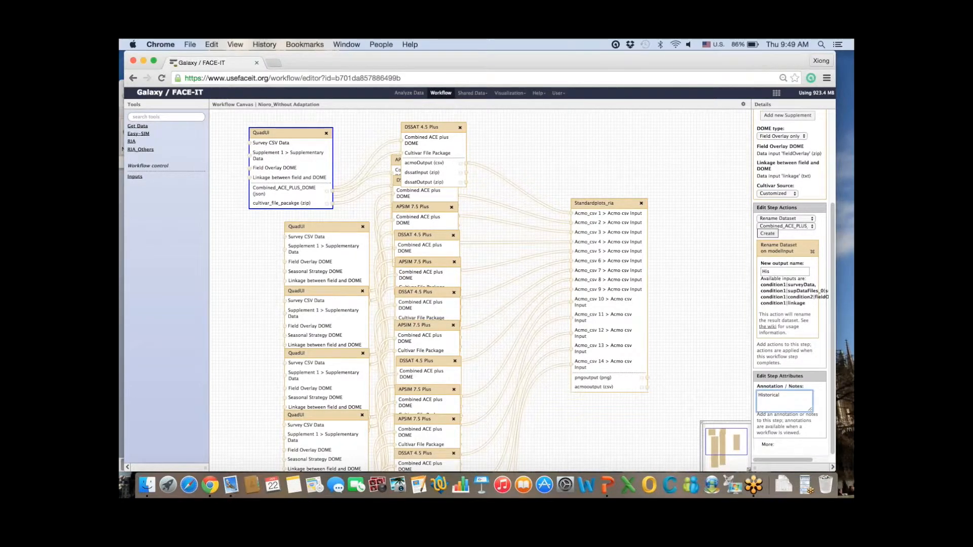
click(776, 272)
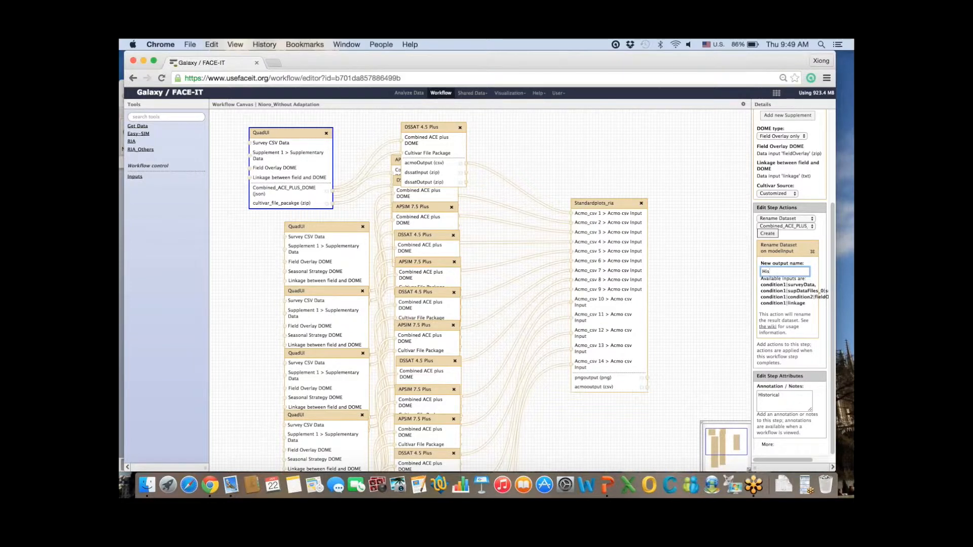
Step: Review the DSSAT 4.5 Plus step's ACMO_His_DSSAT output name and annotation
click(420, 127)
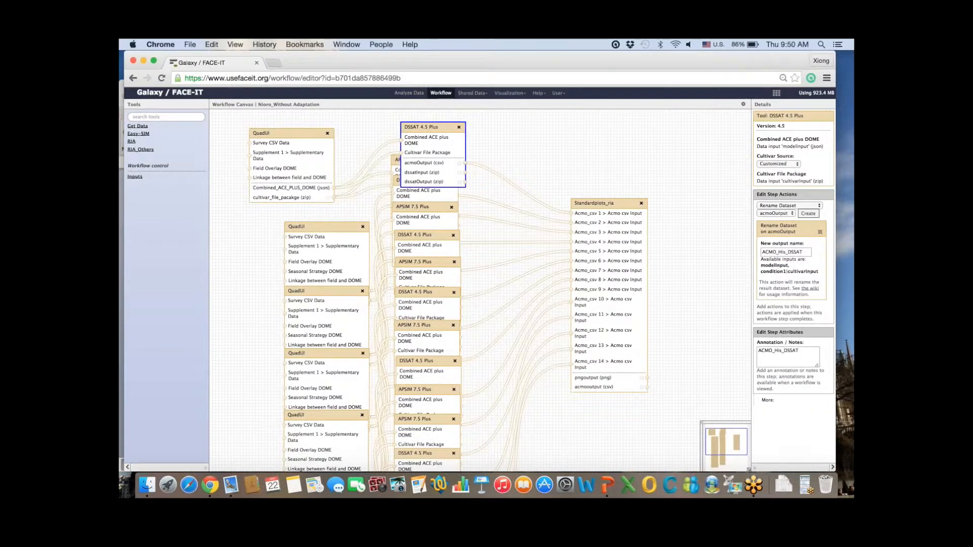
click(803, 251)
click(799, 351)
Step: Reposition Standardplots_ria, the second QuadUI and APSIM 7.5 Plus nodes, and open the workflow gear menu
drag(601, 203, 627, 205)
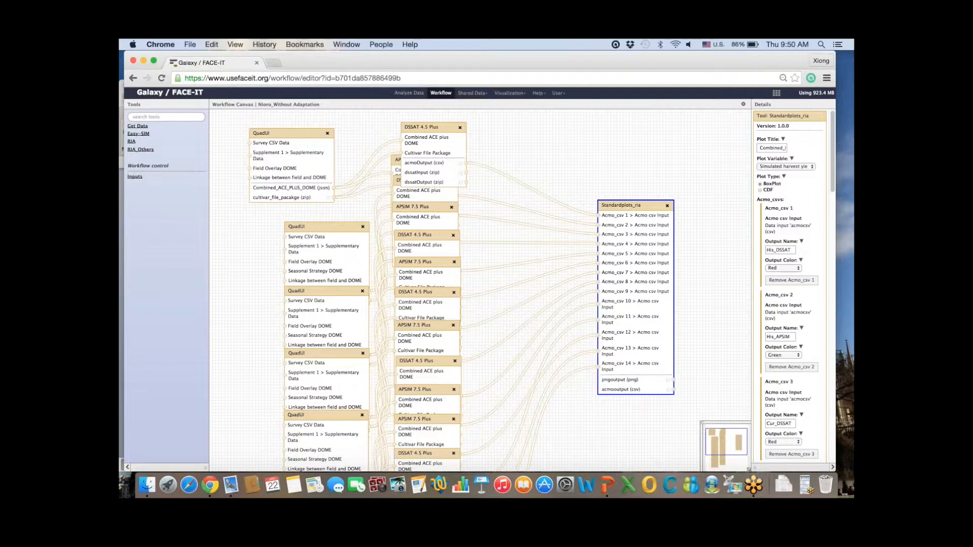
drag(314, 227, 280, 207)
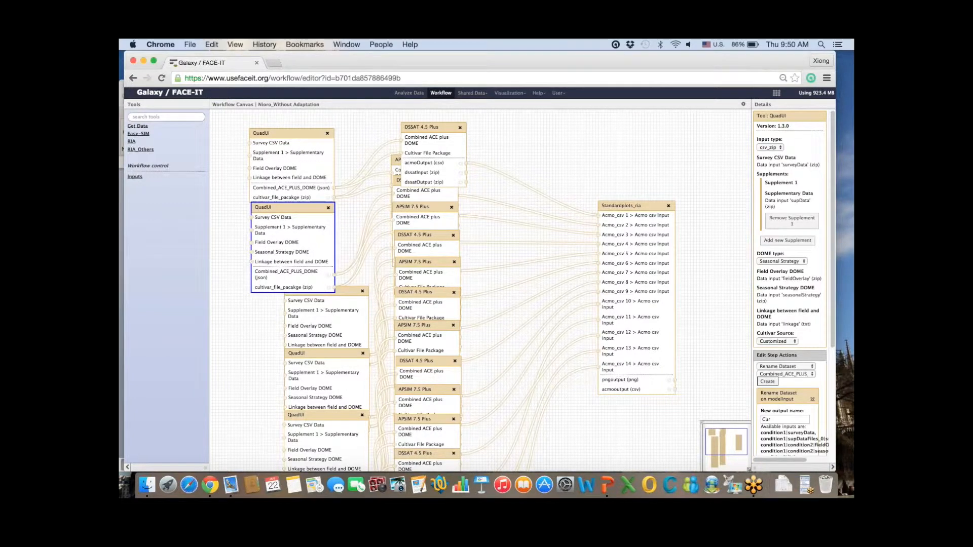
drag(425, 127, 455, 122)
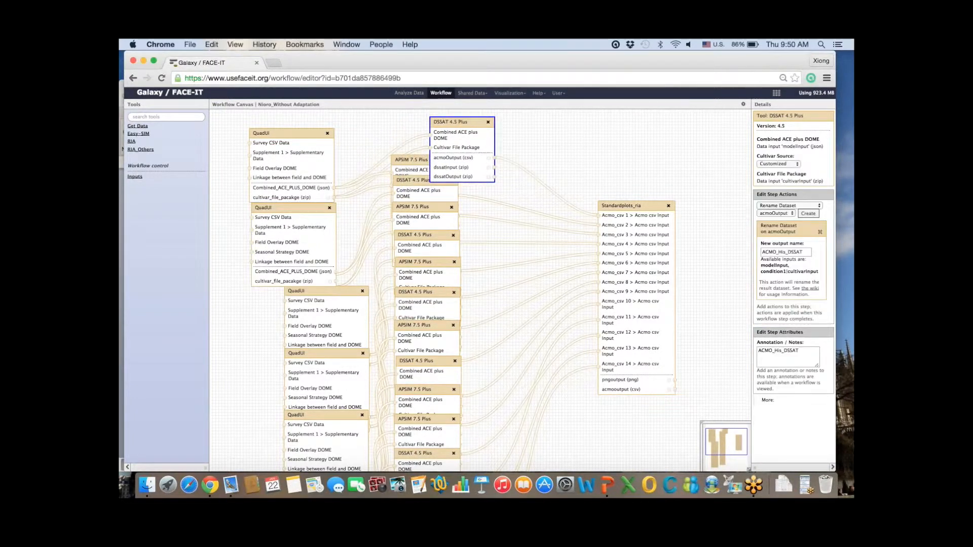
click(413, 159)
drag(412, 160, 461, 153)
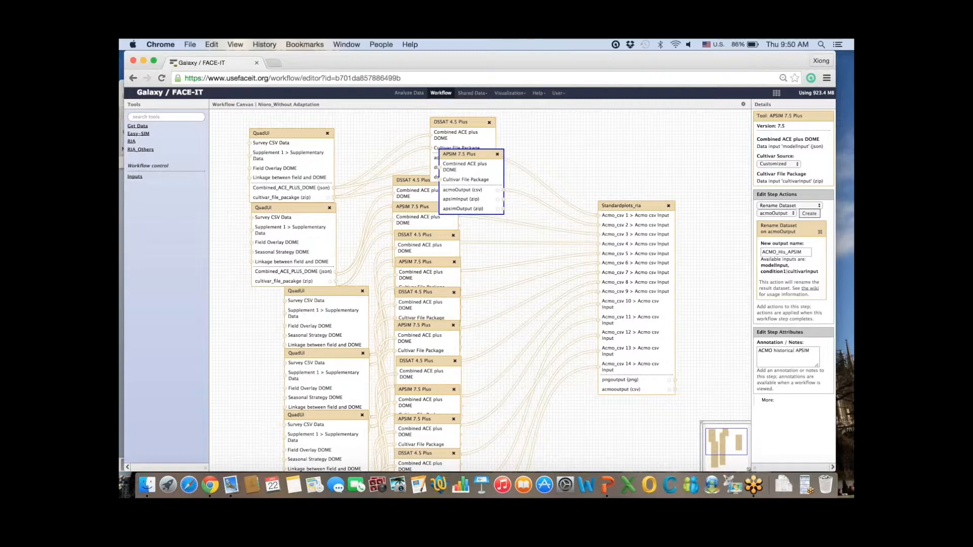
click(743, 104)
click(697, 127)
click(742, 105)
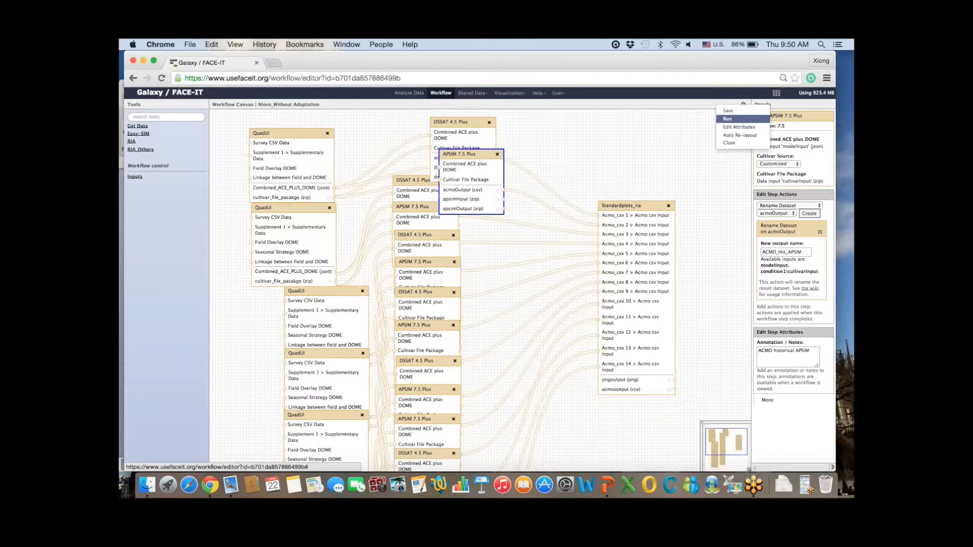
Step: Open the run form for Nioro_Without Adaptation, leaving the editor without saving
click(728, 119)
key(Return)
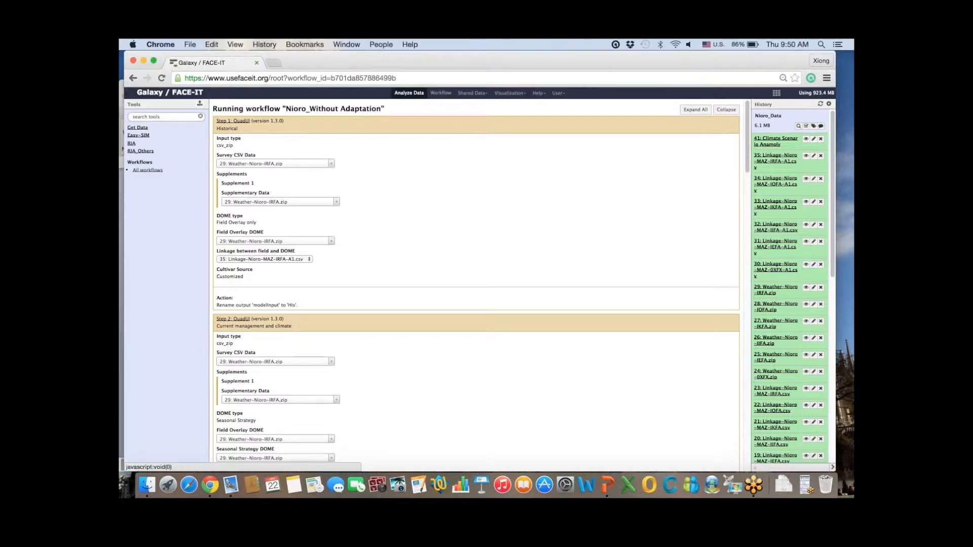
drag(217, 129, 240, 138)
click(274, 138)
Step: Check Step 1's Survey CSV Data and Supplementary Data choices unchanged, then scroll to Run workflow
click(276, 163)
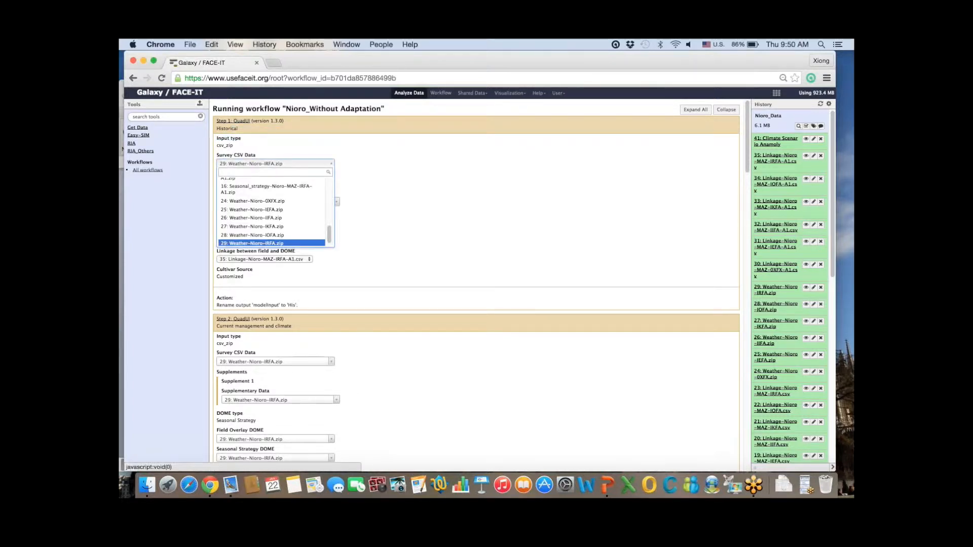
click(370, 169)
click(279, 201)
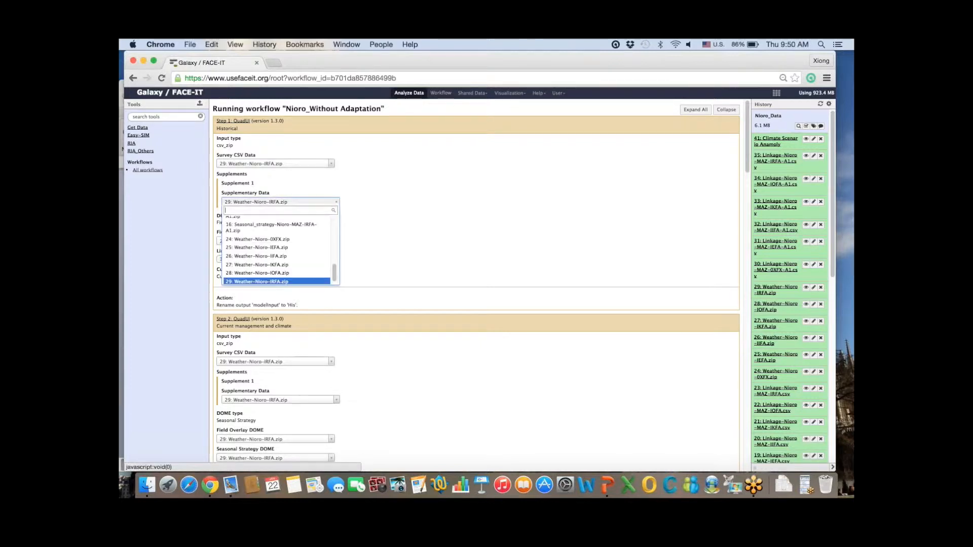
click(373, 210)
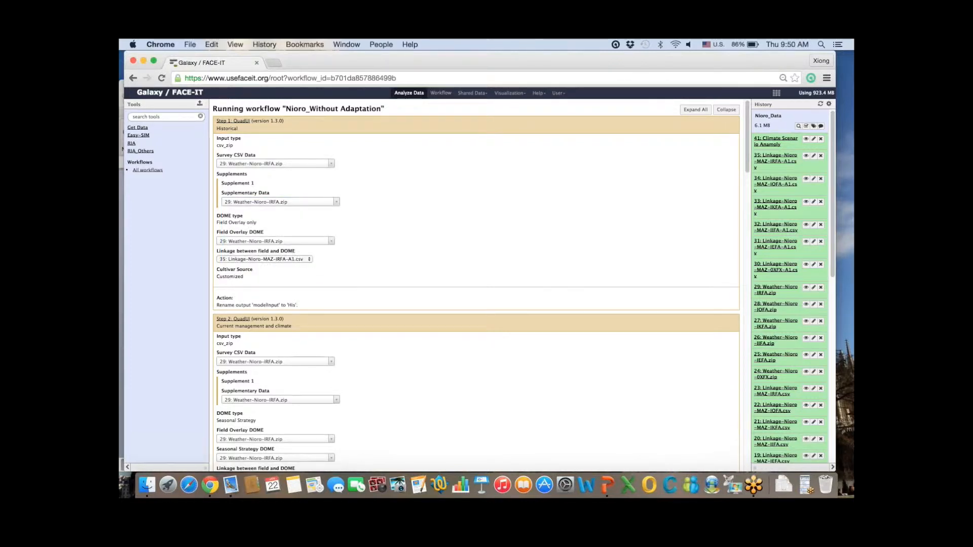
scroll(476, 283, down, 5)
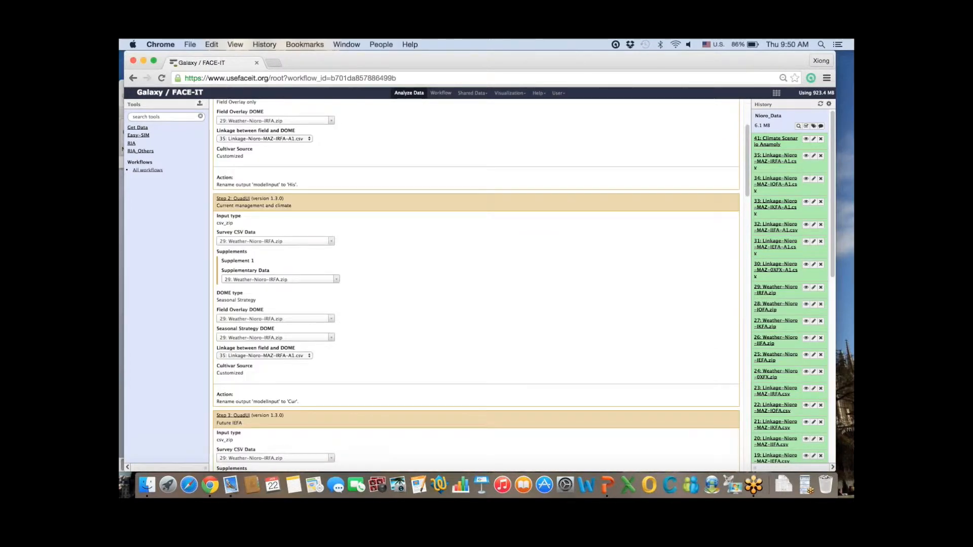
scroll(476, 284, down, 20)
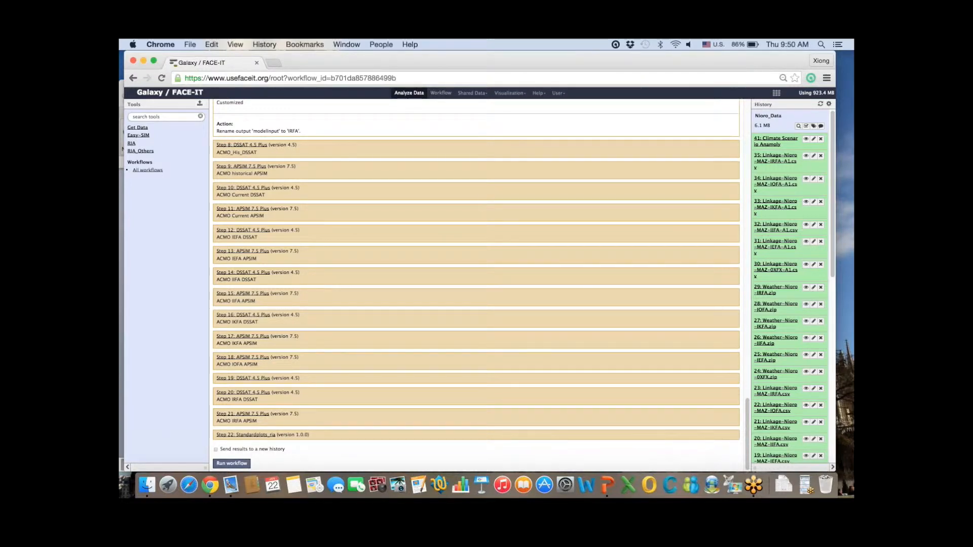
click(558, 93)
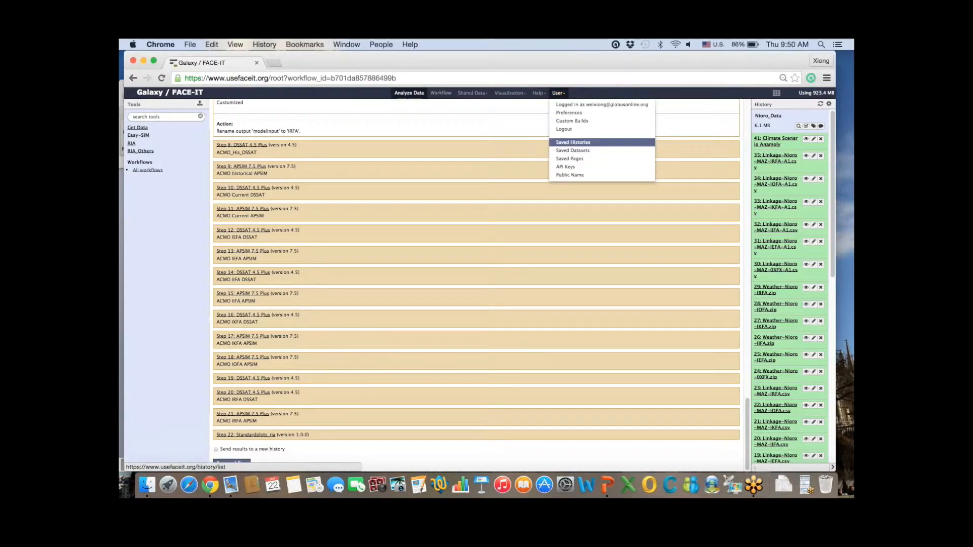
Step: Switch to the Nioro_Without Adaptation history and view its His dataset
click(572, 142)
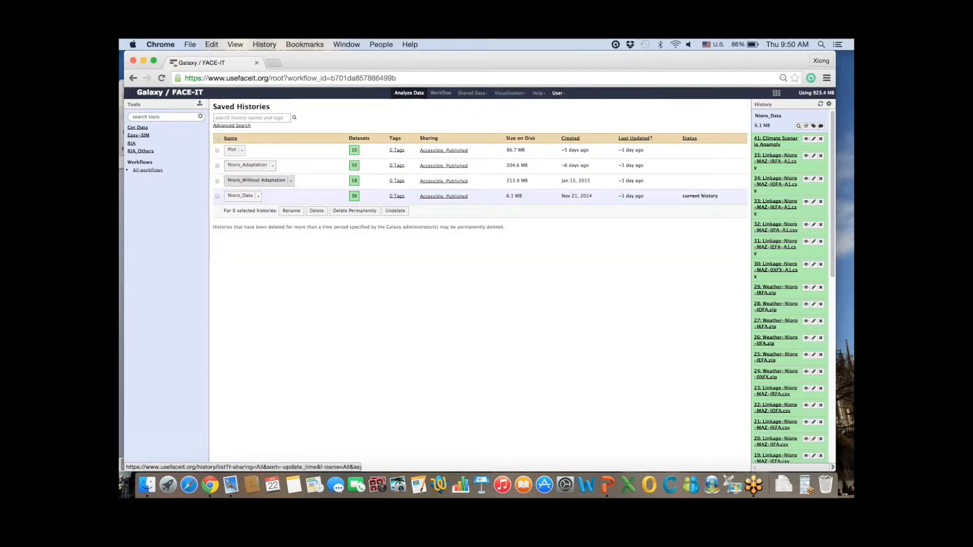
click(265, 185)
click(279, 188)
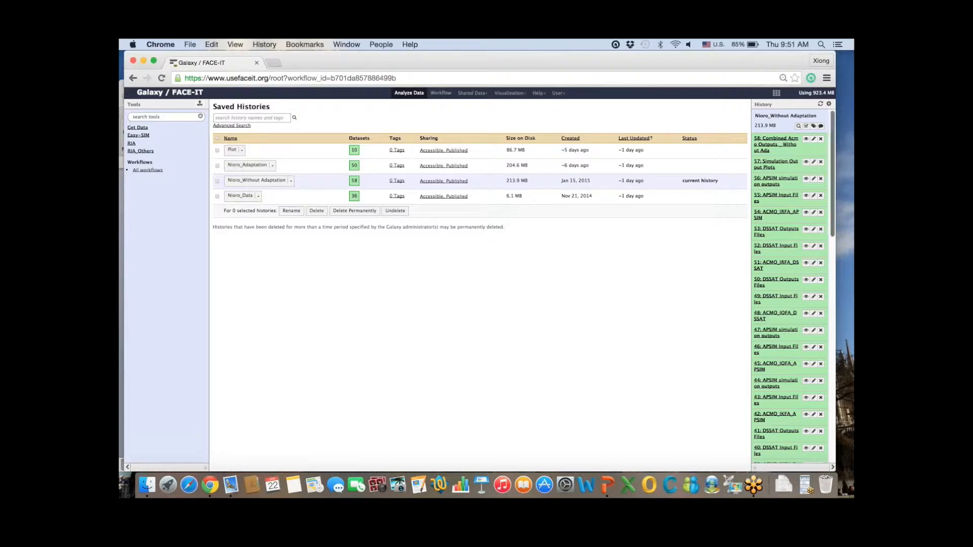
scroll(790, 284, down, 15)
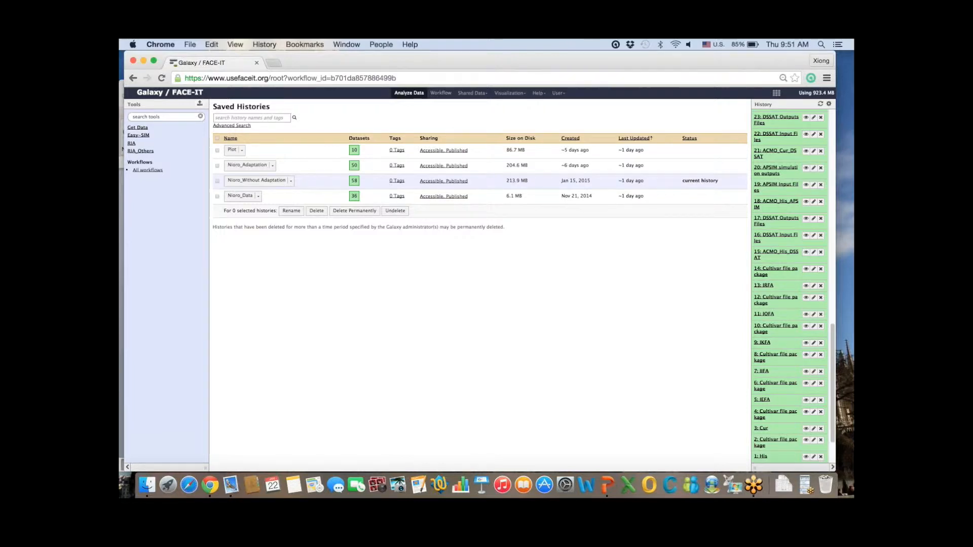
click(806, 456)
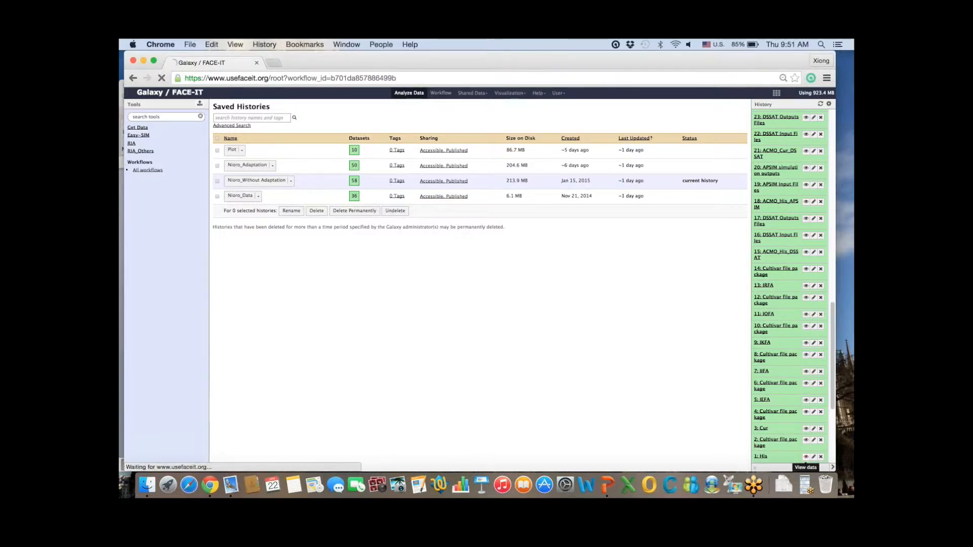
Step: View the cultivar package dataset, return the history to the top, and expand the RIA tool group
click(806, 440)
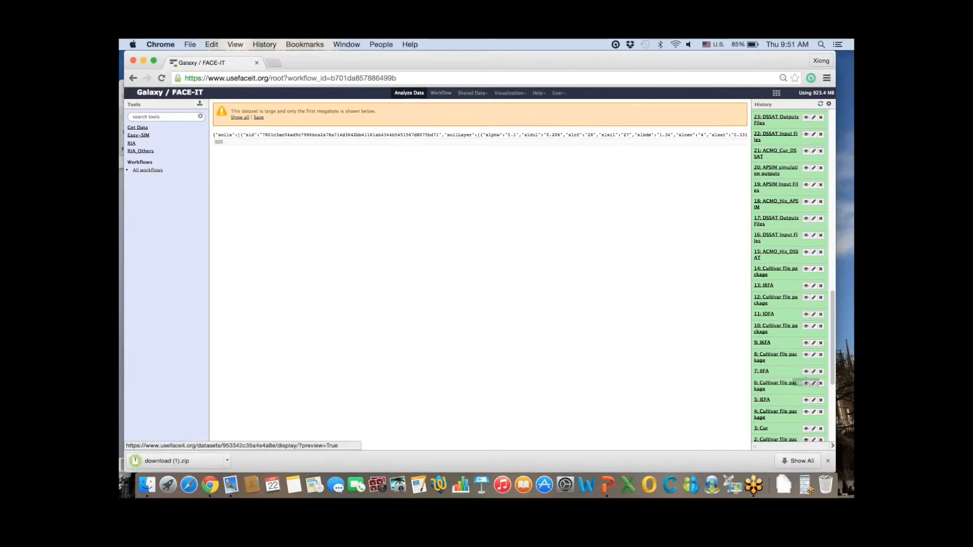
drag(832, 340, 832, 158)
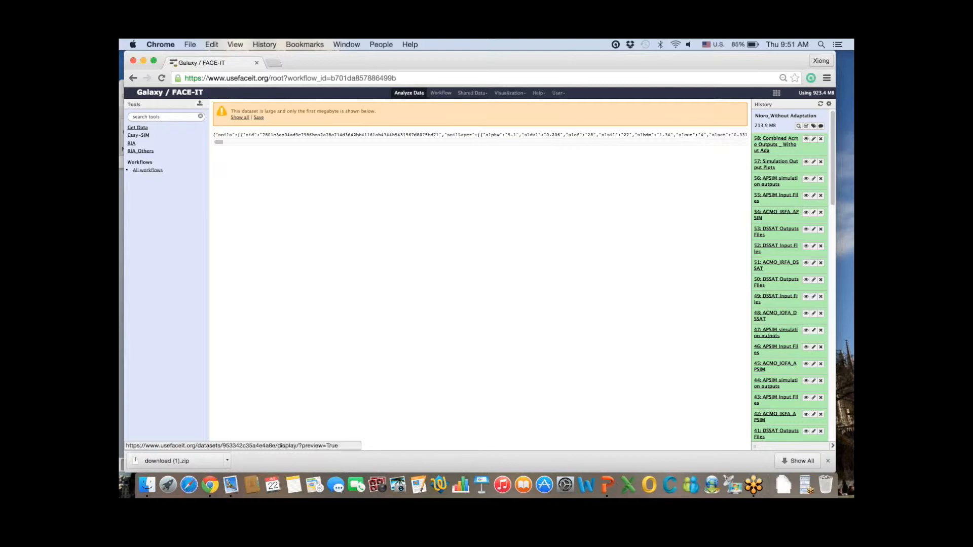
click(131, 142)
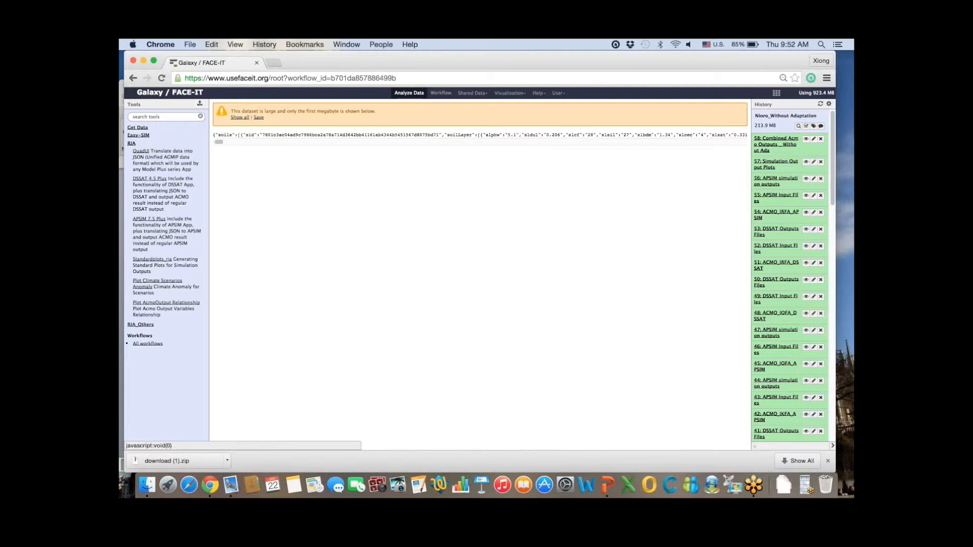
Step: Load the Standardplots_ria form for plotting Simulated harvest yield, dry matter (HWAH_S)
click(146, 259)
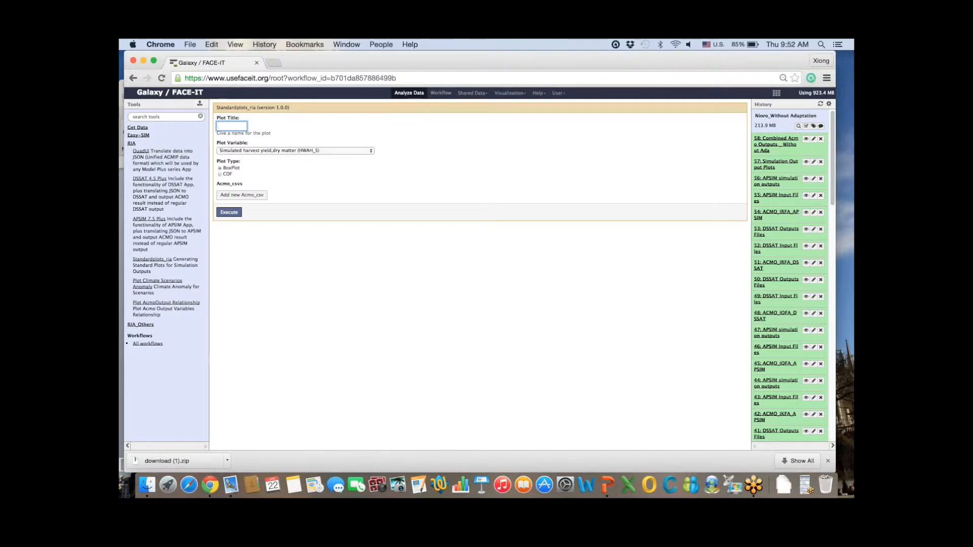
Step: Title the plot CombinedResults, keep HWAH_S, and add 15: ACMO_His_DSSAT named His_DSSAT
text(Combin)
text(ed)
text(Results)
click(295, 151)
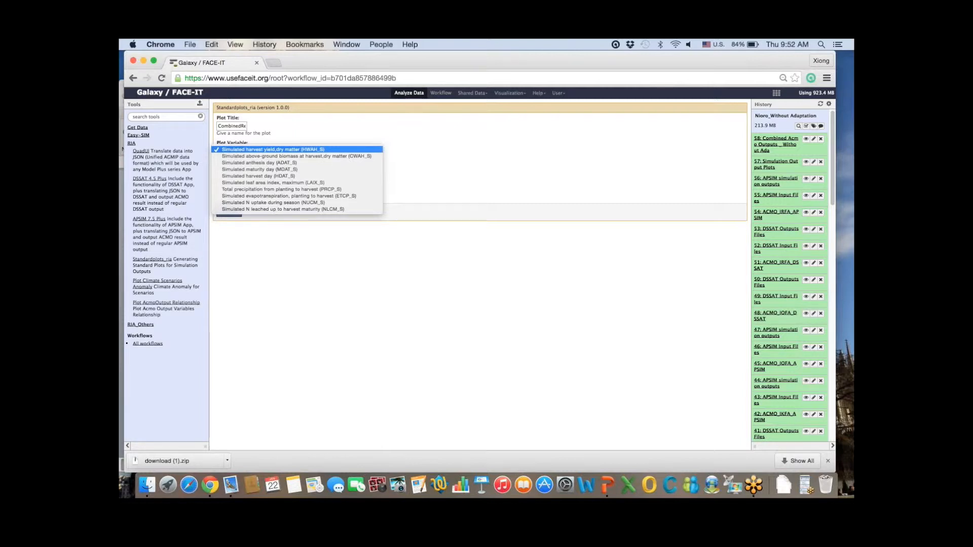
key(Return)
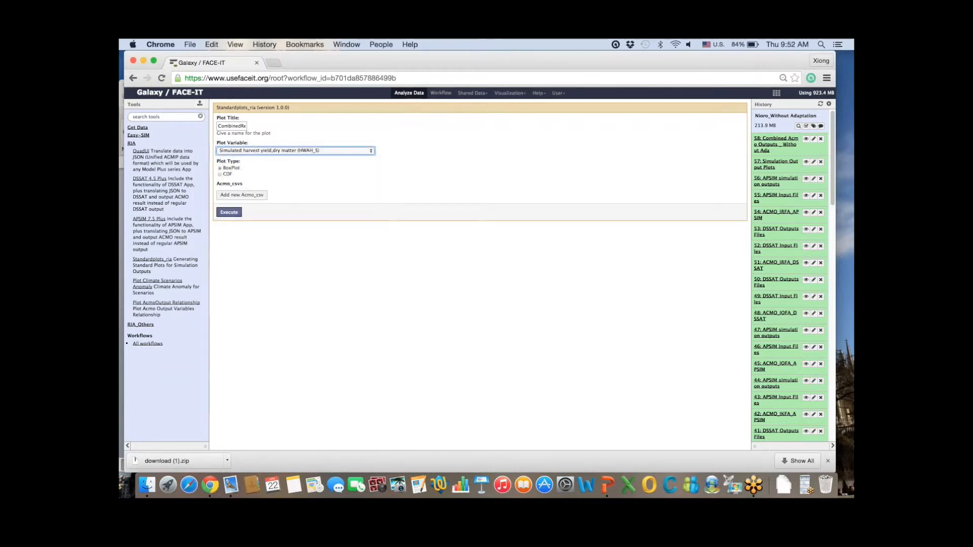
click(242, 195)
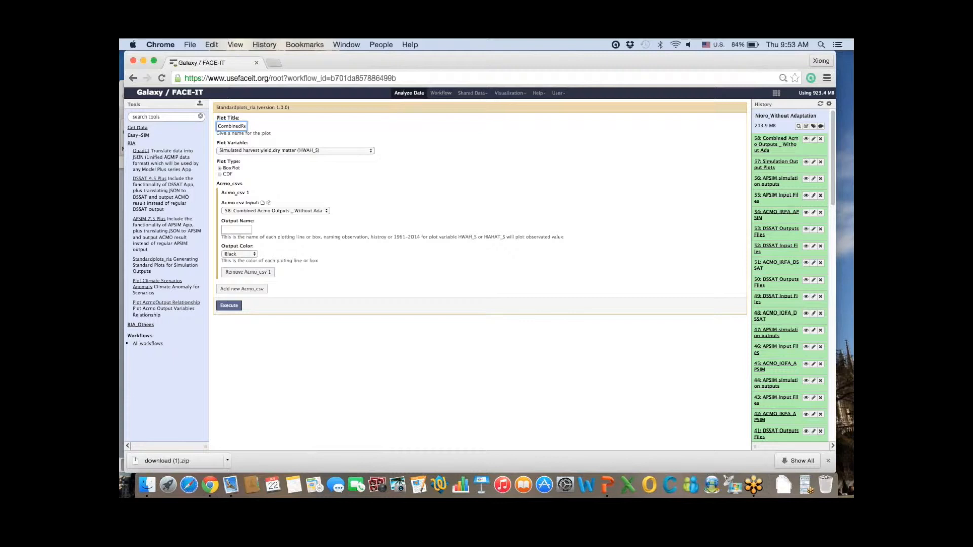
click(276, 211)
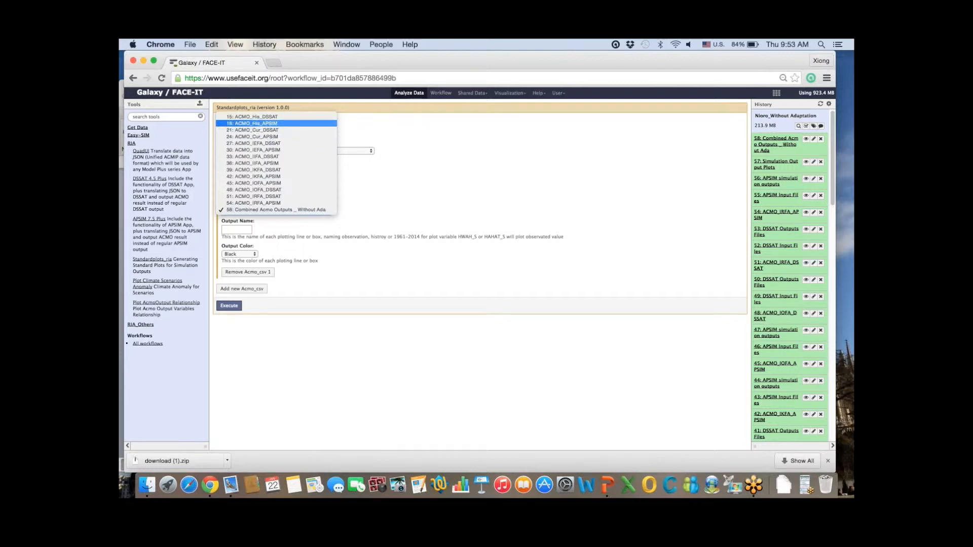
click(252, 116)
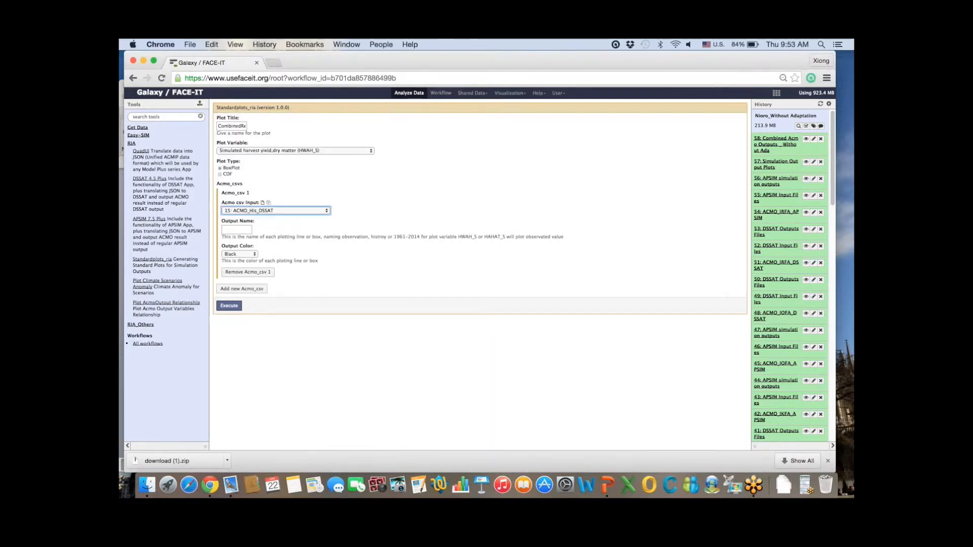
click(236, 229)
text(Hi)
key(Down)
key(Return)
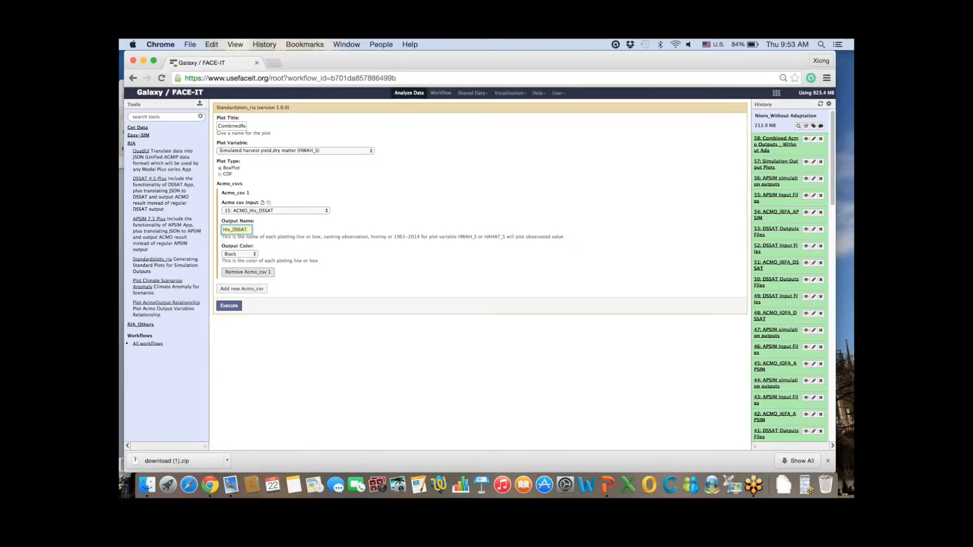
Step: Add 18: ACMO_His_APSIM named His_APSIM in Green and execute the plot job
click(242, 288)
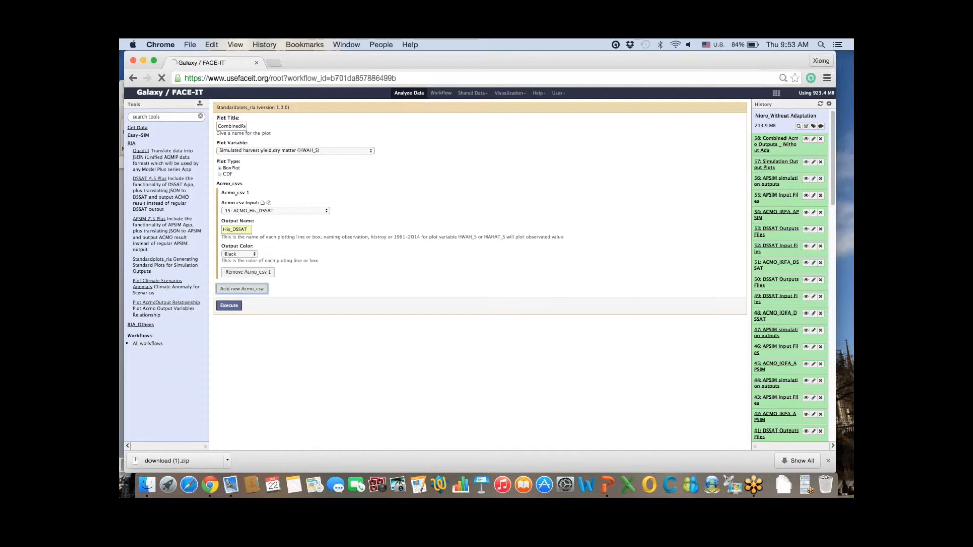
click(275, 304)
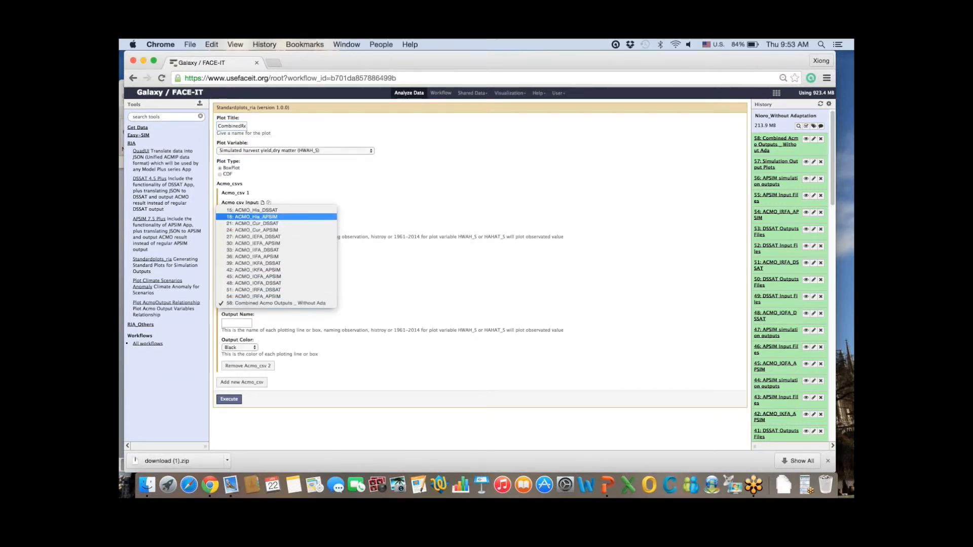
click(256, 217)
click(225, 322)
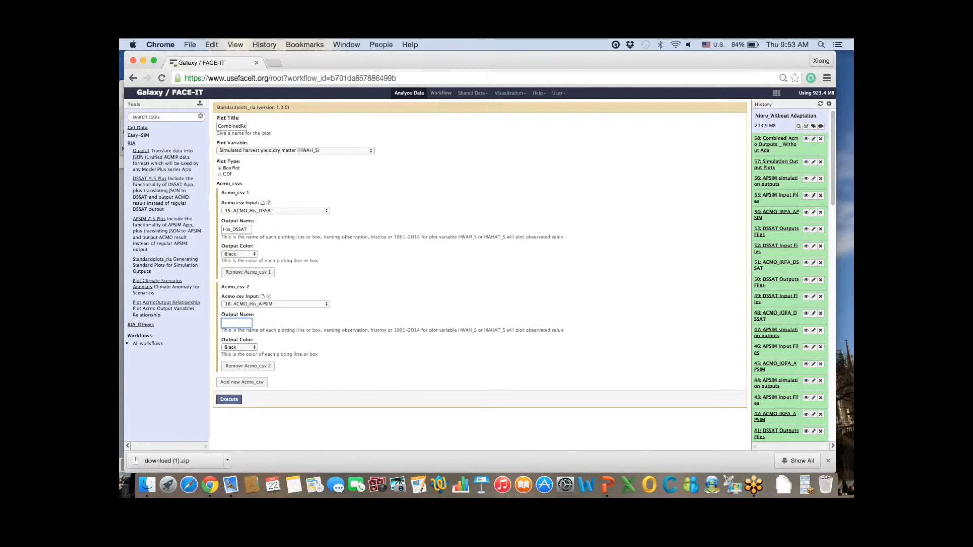
text(His_APSIM)
click(239, 335)
click(240, 348)
key(Down)
key(Down)
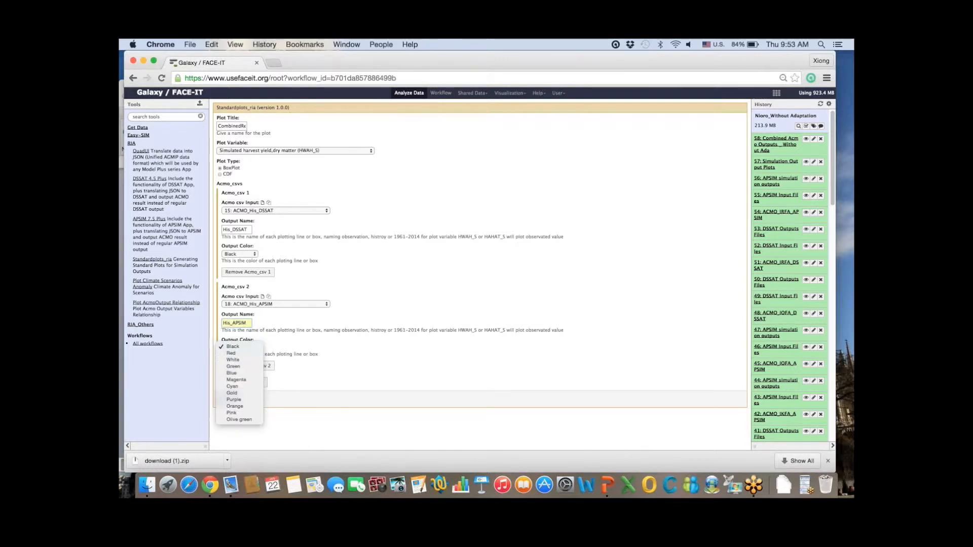
key(Return)
click(229, 399)
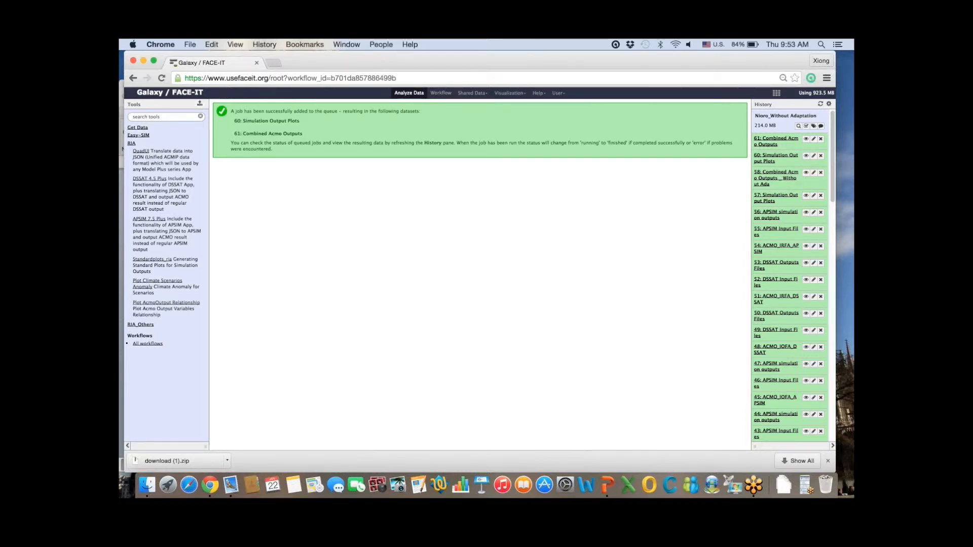
Step: View the CombinedResults box plot, then reload run 60's settings into the Standardplots_ria form
click(805, 155)
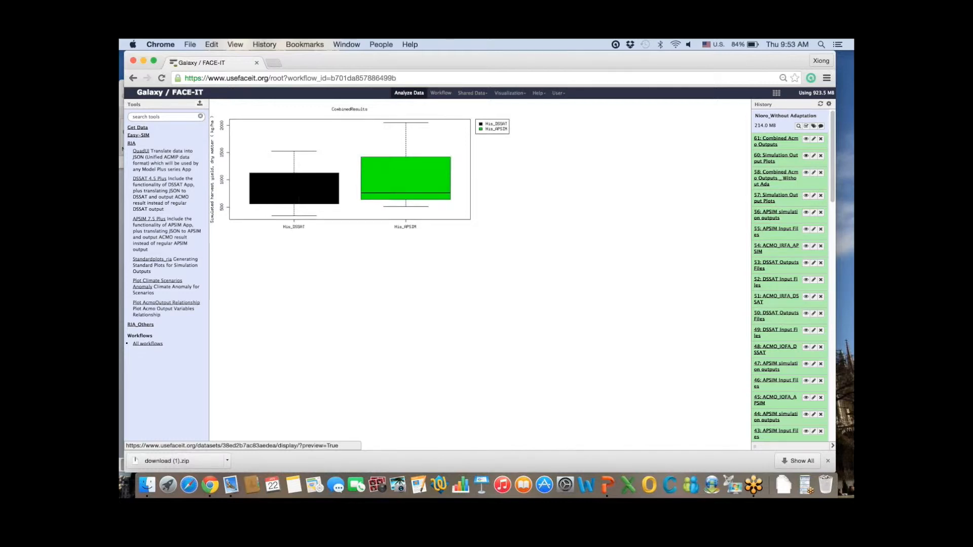
click(775, 142)
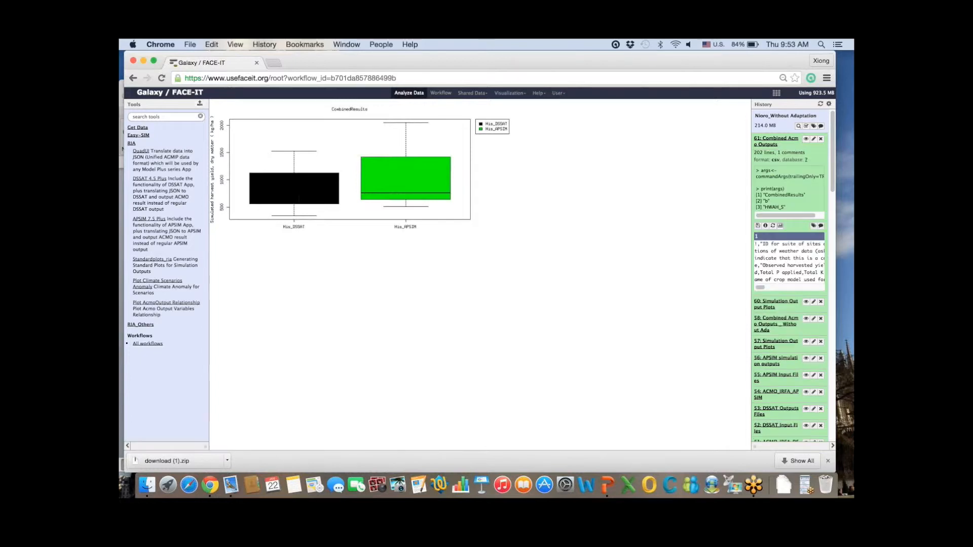
click(775, 141)
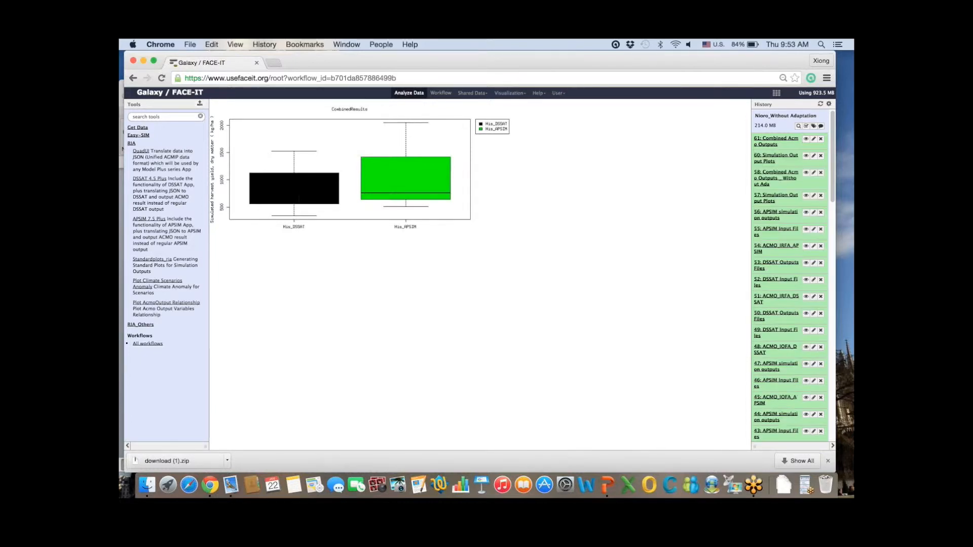
click(775, 155)
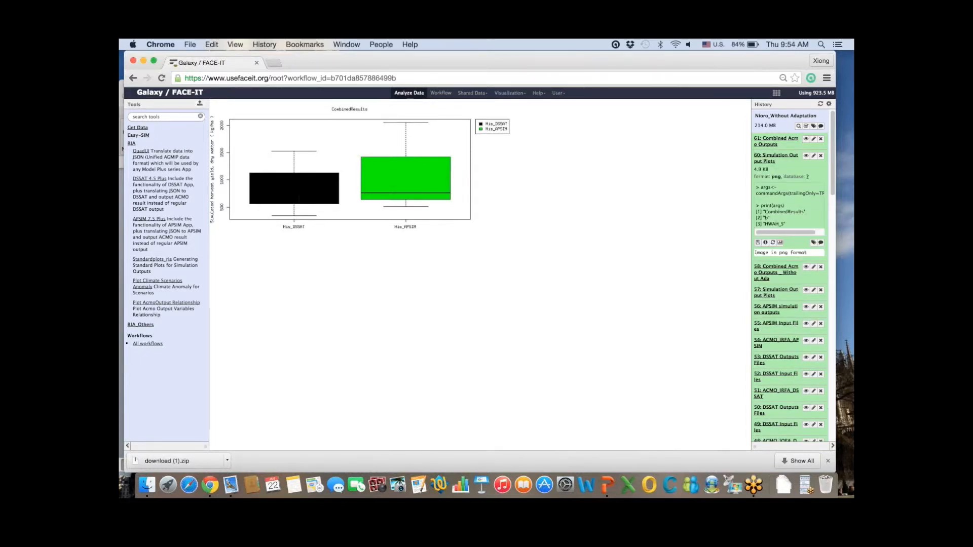
click(772, 243)
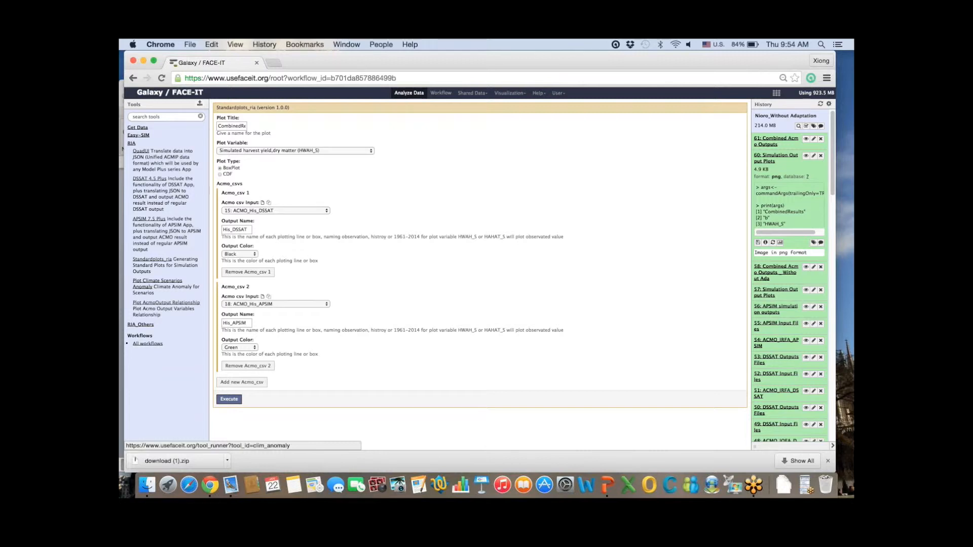
Step: Open Plot Climate Scenarios Anomaly and add a futureclimate input using 56: APSIM simulation outputs
click(158, 281)
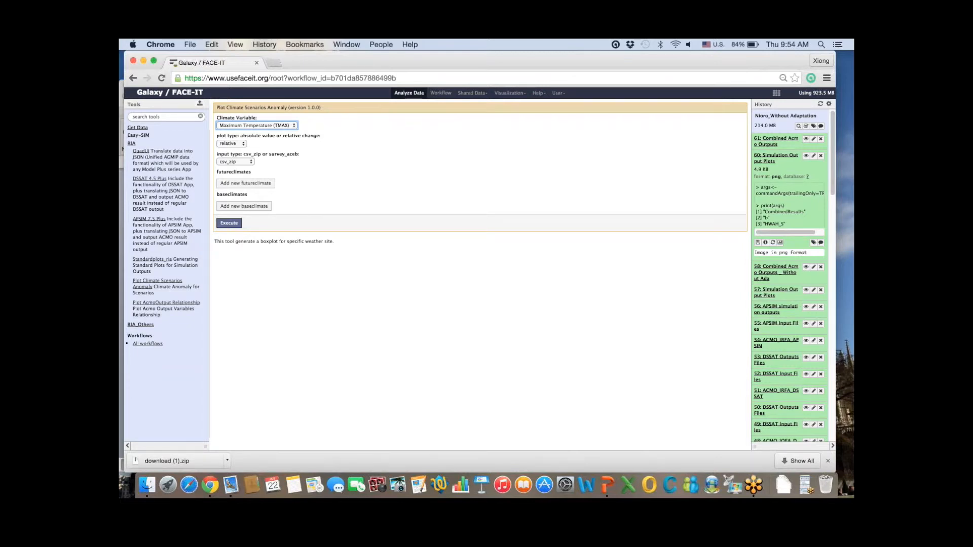
click(246, 183)
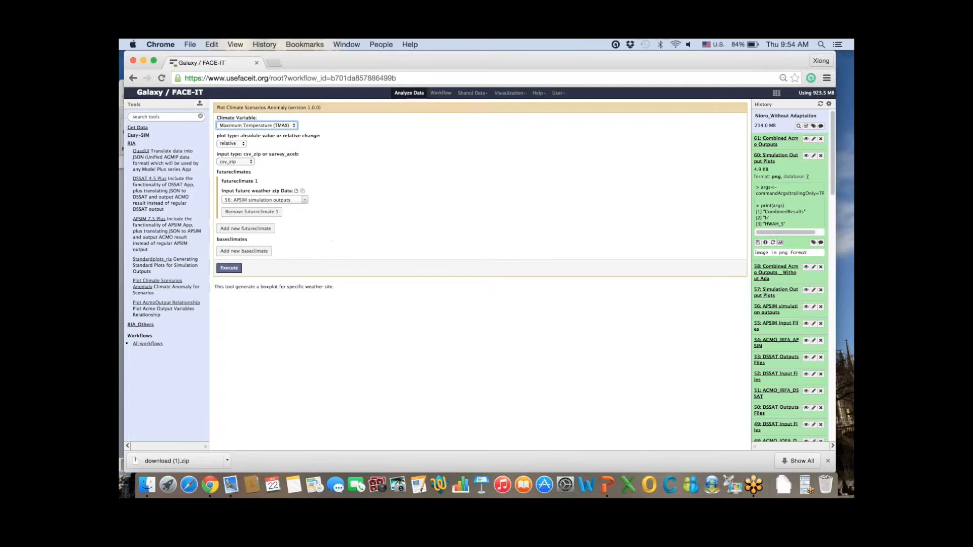
click(264, 199)
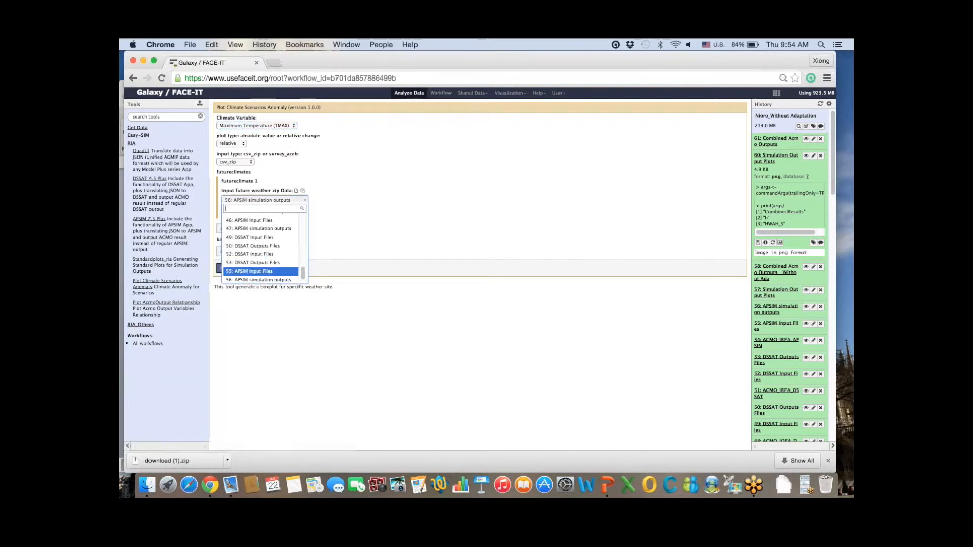
scroll(263, 248, up, 10)
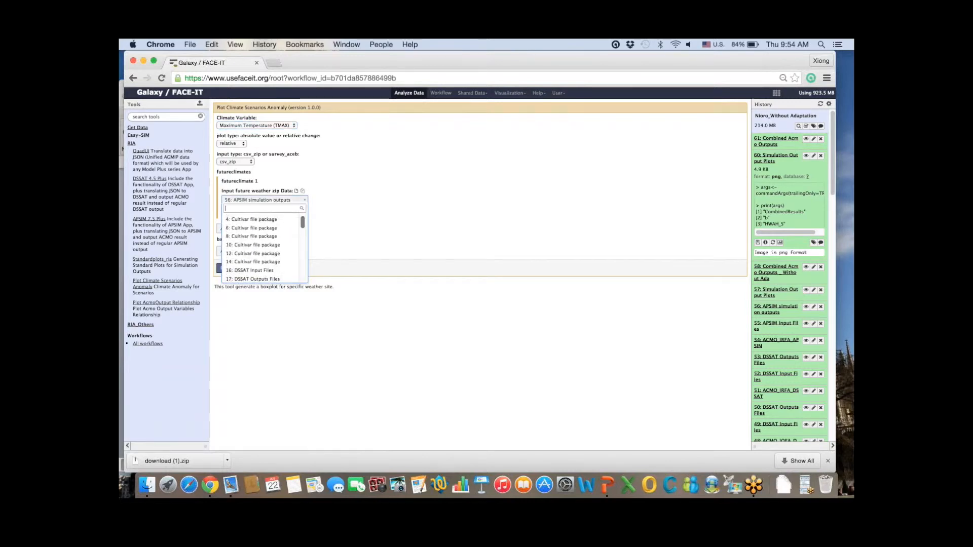
scroll(262, 247, down, 10)
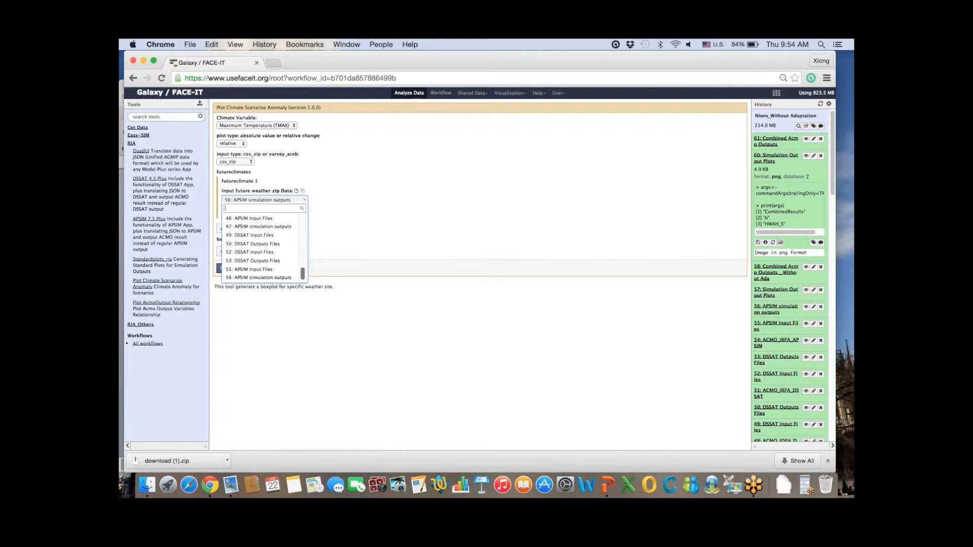
scroll(262, 247, up, 5)
key(Escape)
click(557, 92)
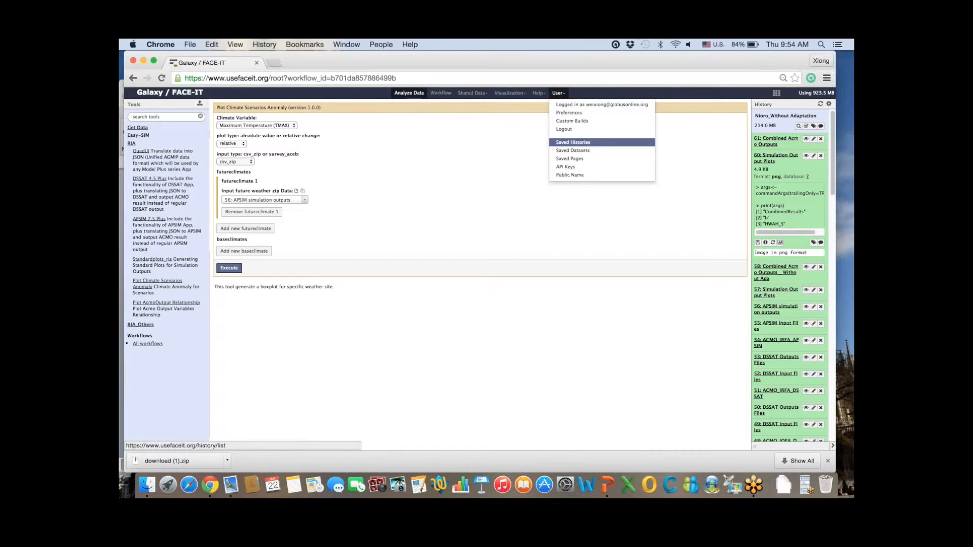
Step: Make Nioro_Data the current history and reopen the Climate Scenario Anomaly tool
click(572, 143)
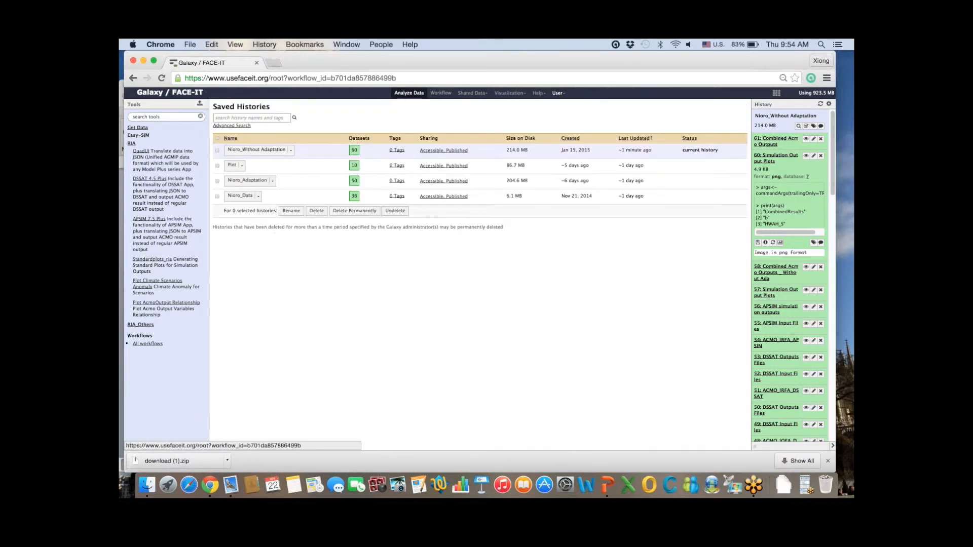
click(241, 196)
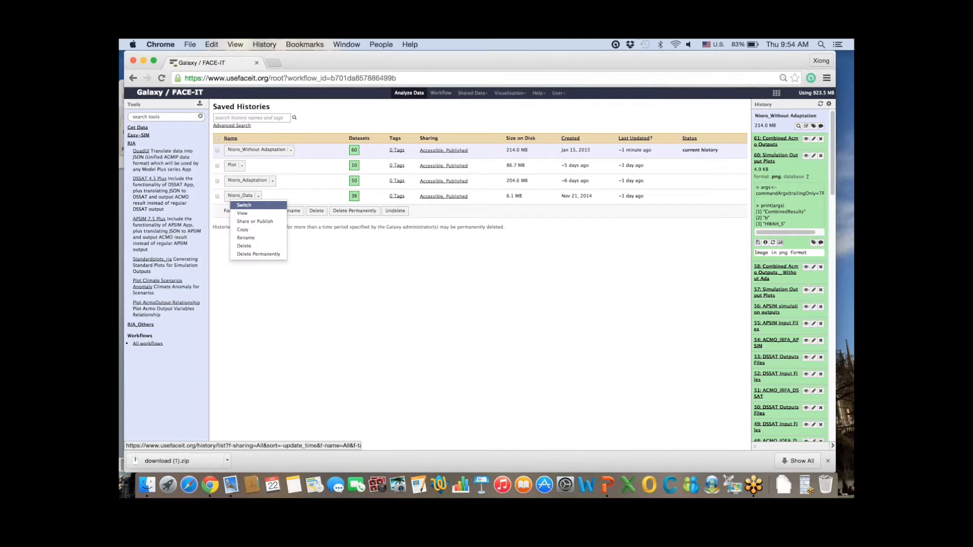
click(244, 205)
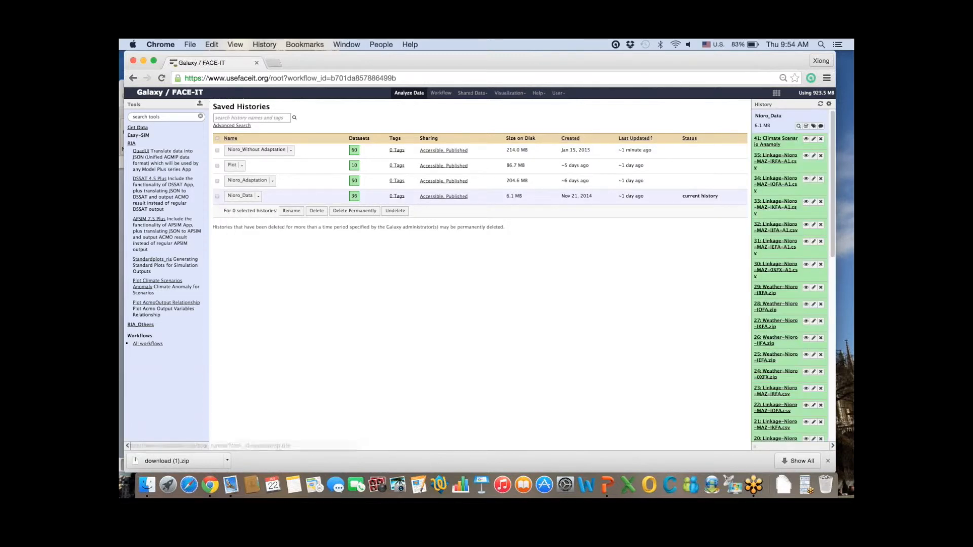
click(157, 282)
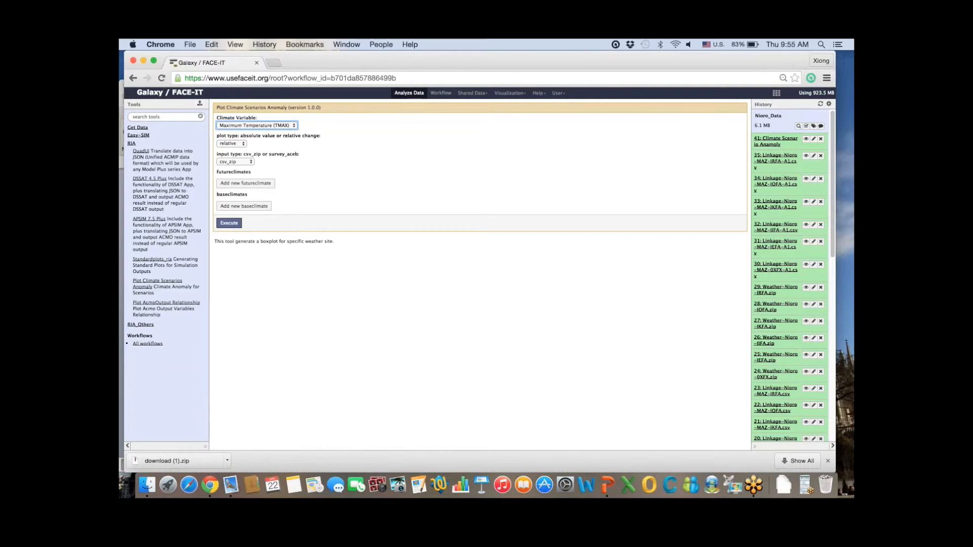
Step: Add two future climate inputs, setting futureclimate 2 to 25: Weather-Nioro-IEFA.zip
click(232, 143)
click(284, 147)
click(246, 183)
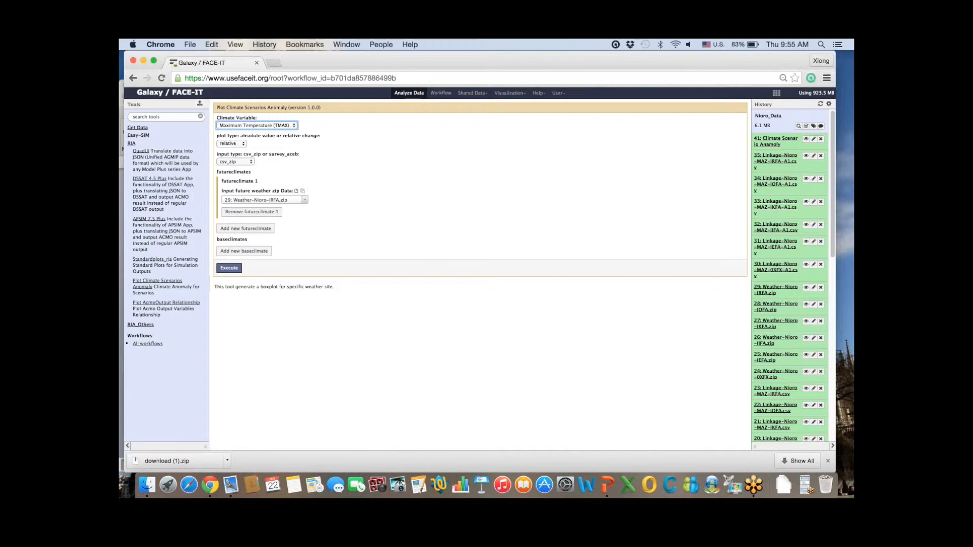
click(246, 228)
click(265, 245)
scroll(260, 301, up, 1)
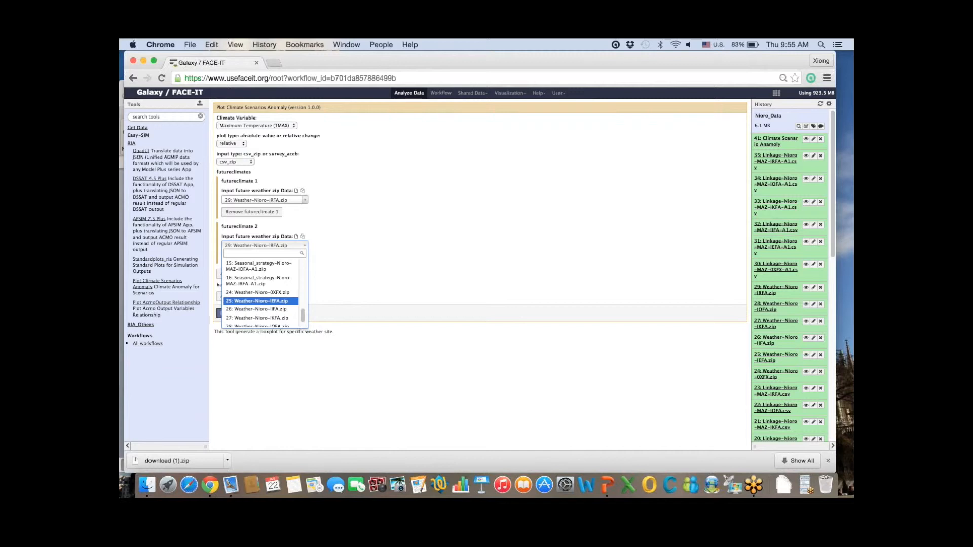
click(261, 301)
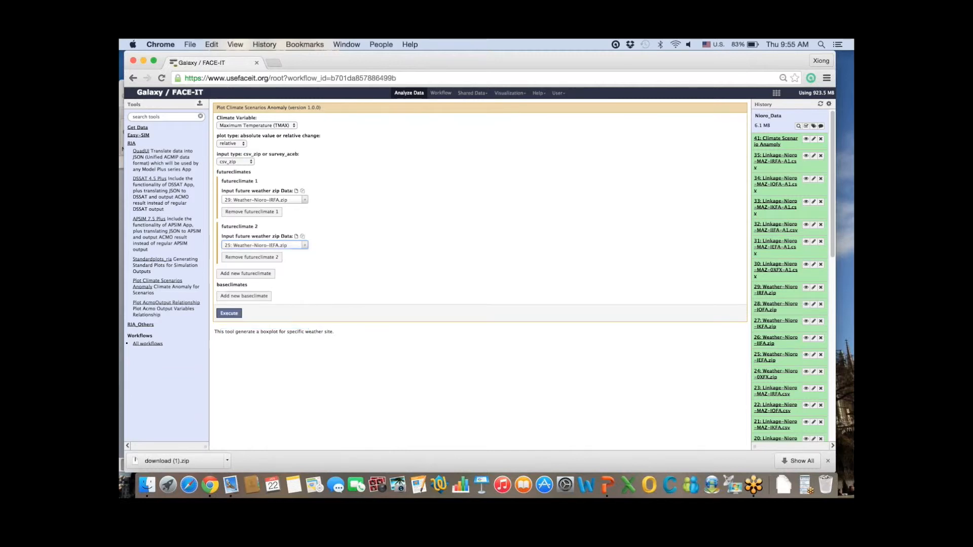
Step: Add baseclimate 24: Weather-Nioro-0XFX.zip and run the anomaly job
click(244, 296)
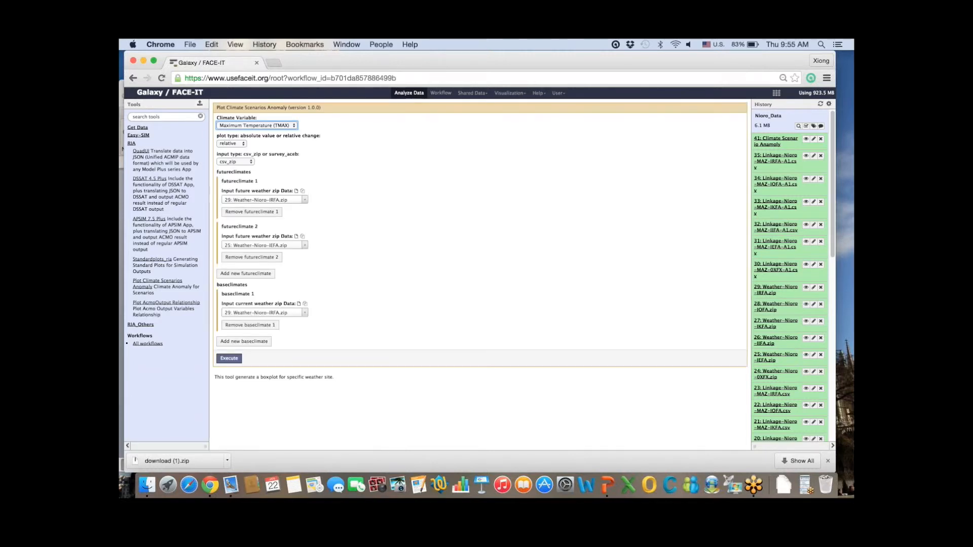
click(264, 312)
scroll(261, 360, up, 2)
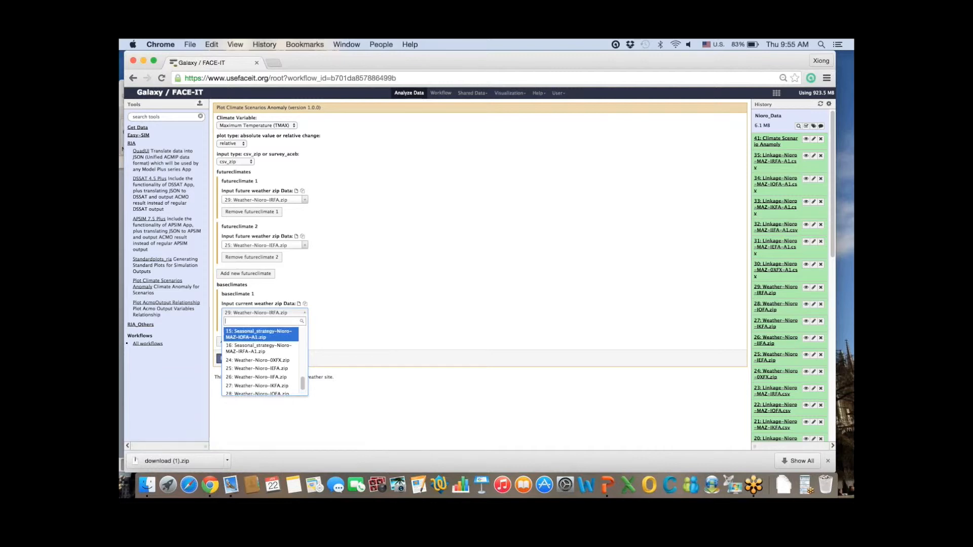
click(261, 360)
click(229, 359)
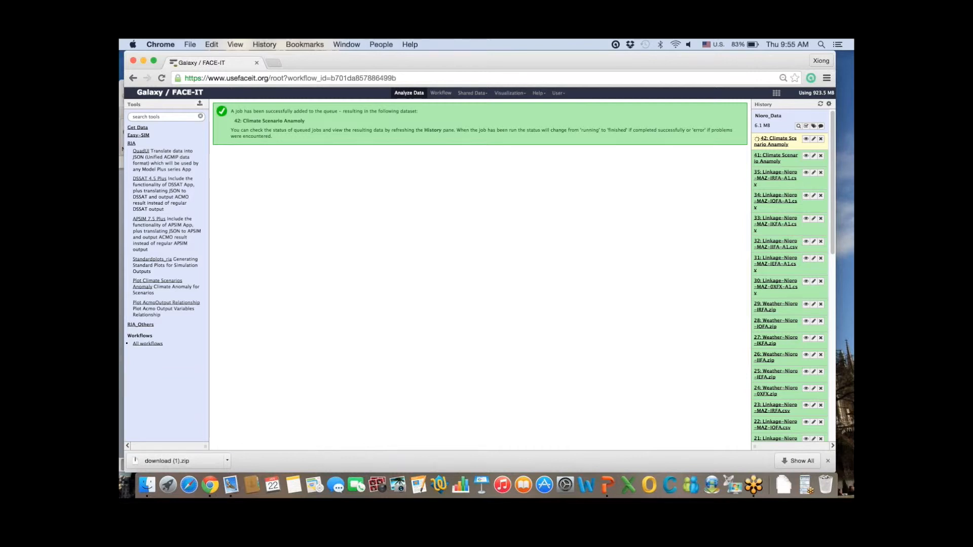
Step: Switch to the Plot history, view dataset 1's boxplot, and open Plot AcmoOutput Relationship
click(557, 93)
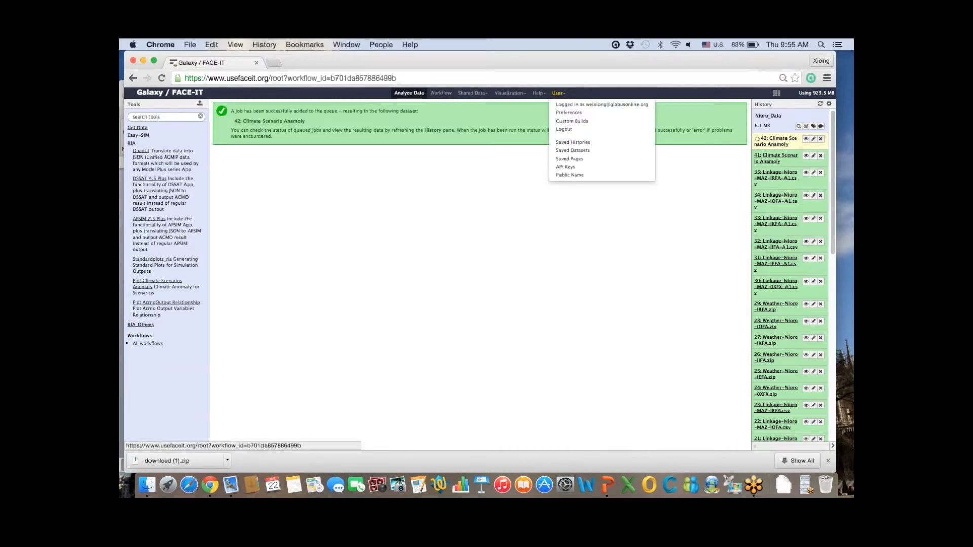
click(573, 143)
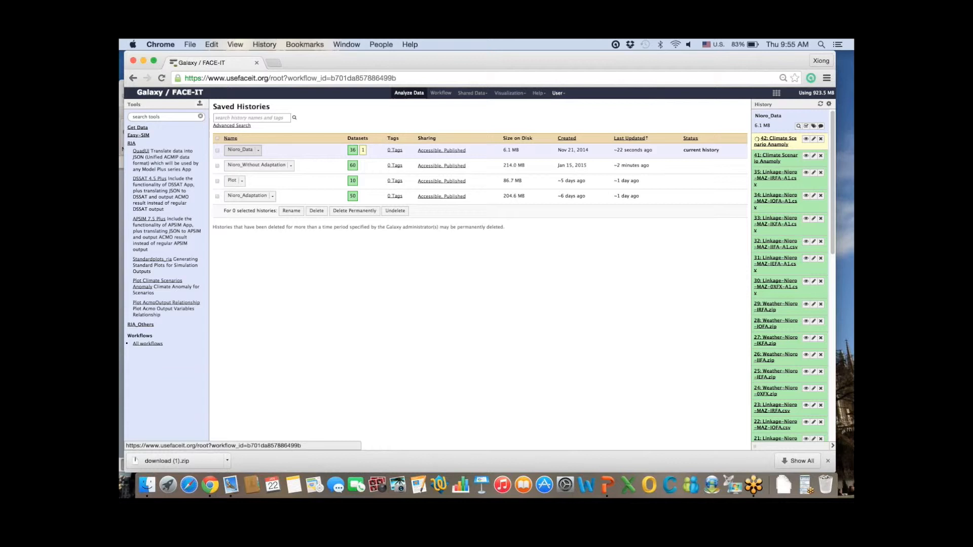
click(233, 180)
click(229, 186)
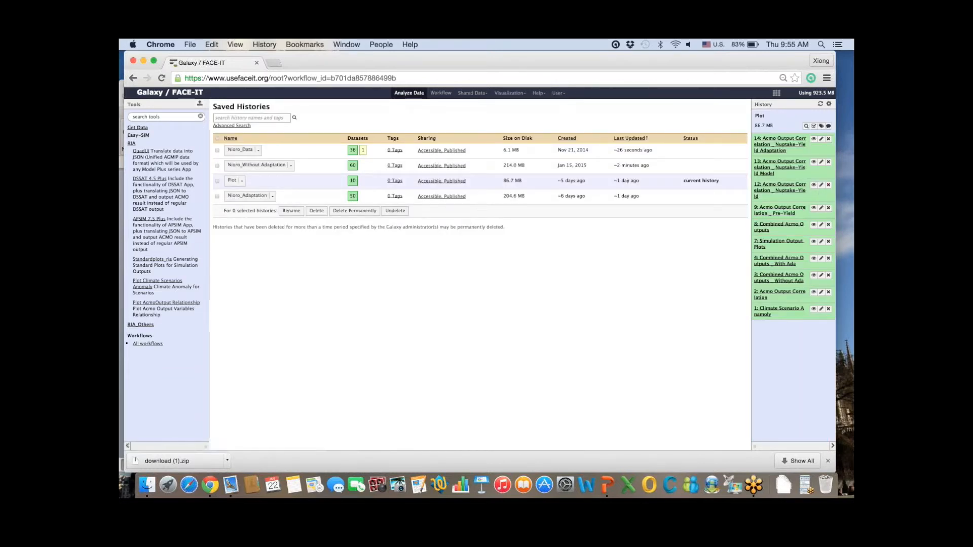
click(813, 309)
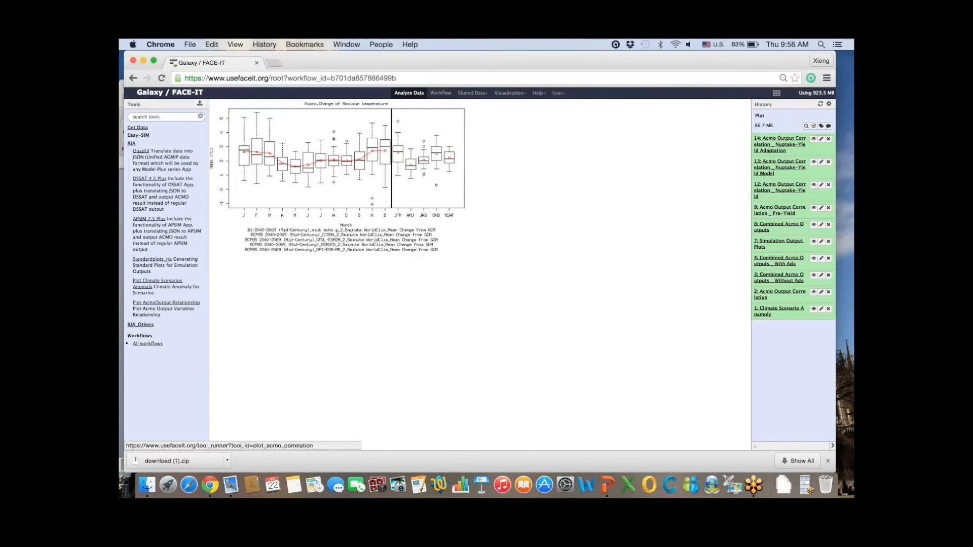
click(166, 302)
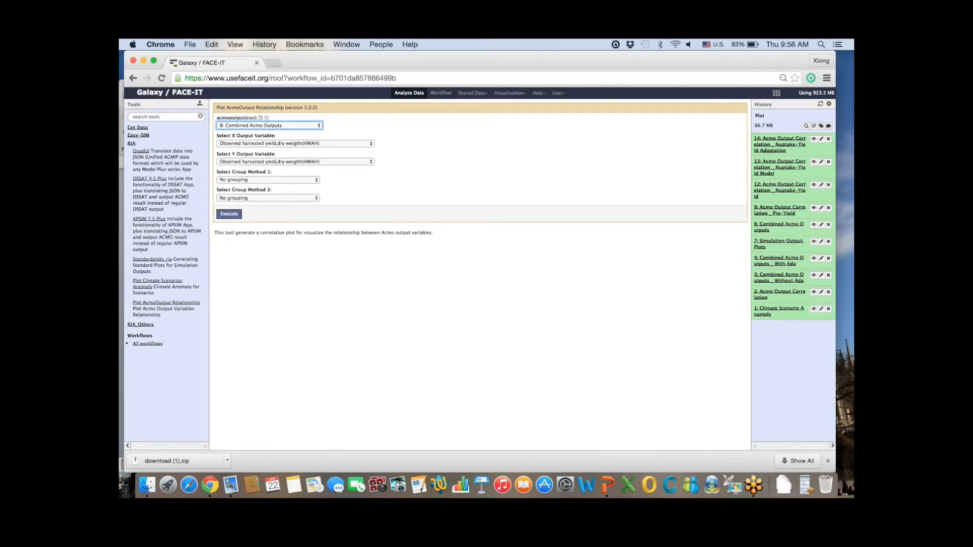
Step: Plot NUCM_S against HWAH_S from 3: Combined Acmo Outputs _ Without Ada, grouped by cultivar name
click(270, 125)
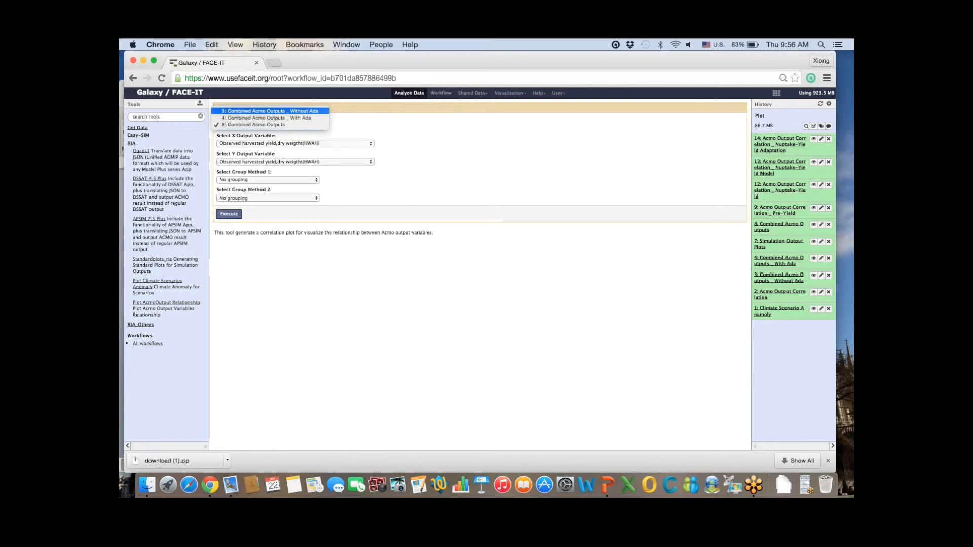
click(270, 111)
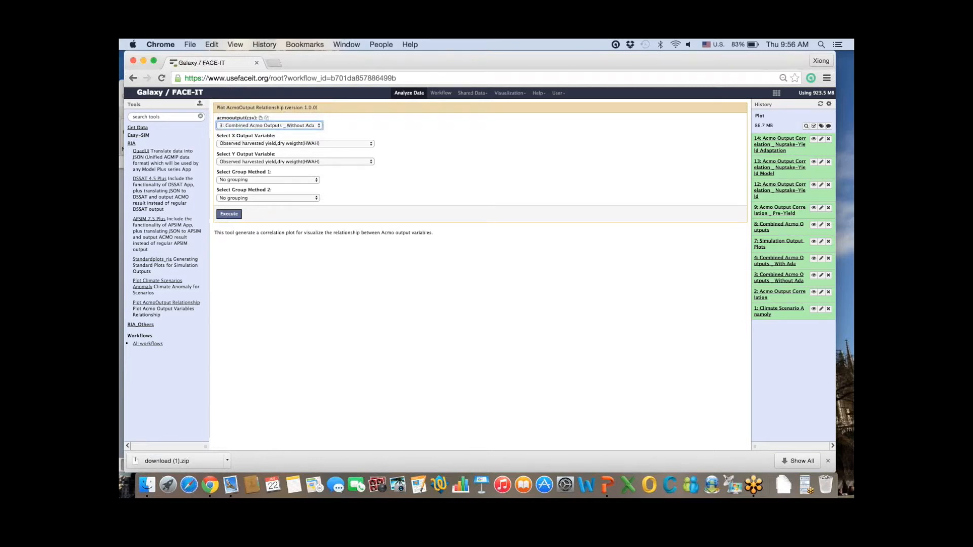
click(294, 143)
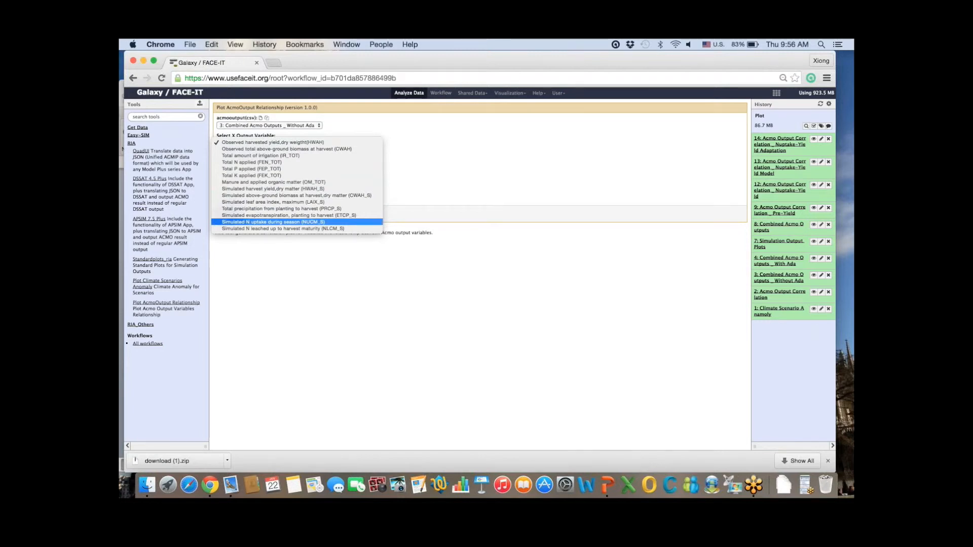
key(Return)
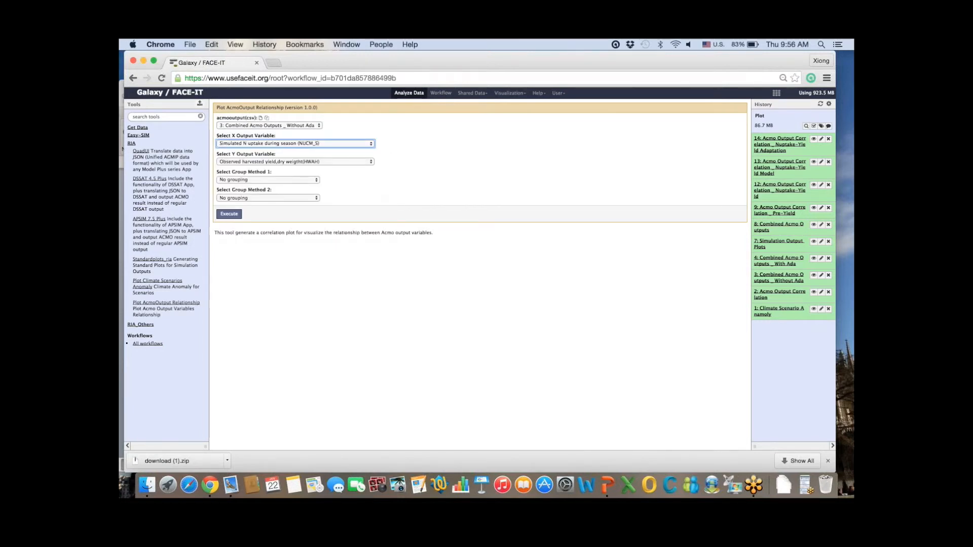
click(296, 162)
key(Up)
key(Return)
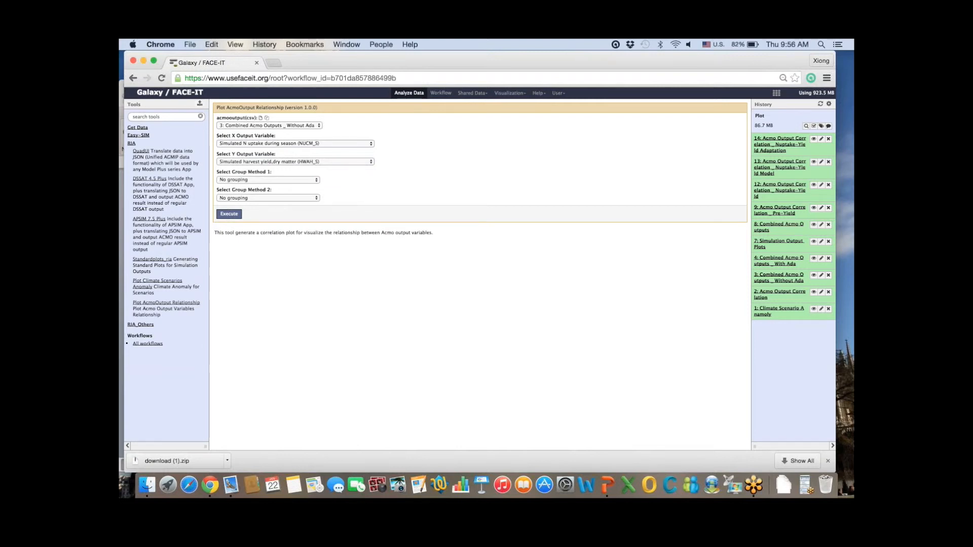
click(268, 180)
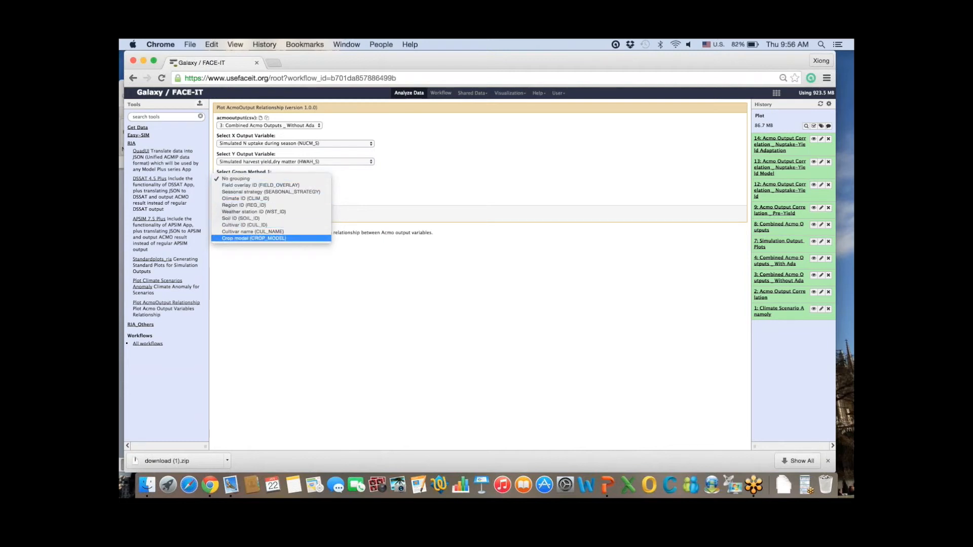
click(252, 231)
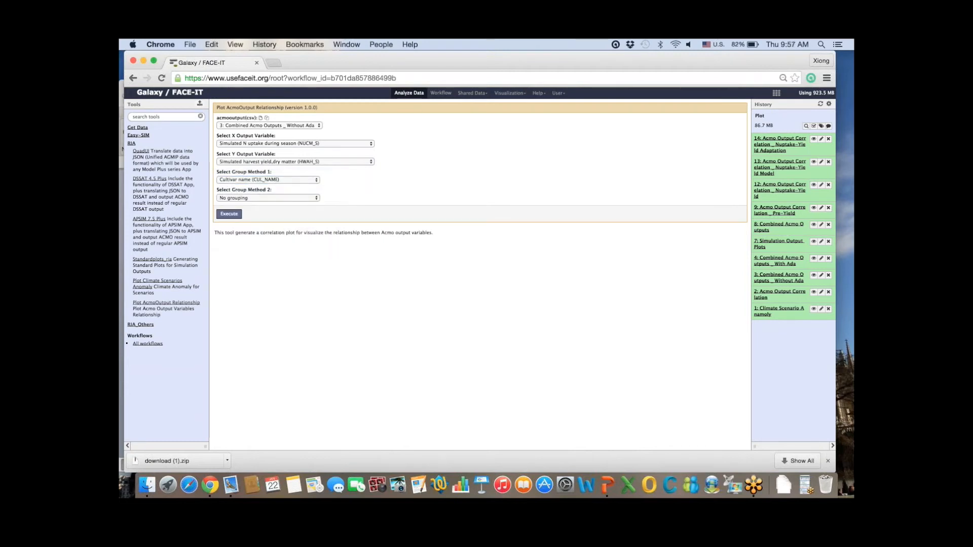
click(229, 214)
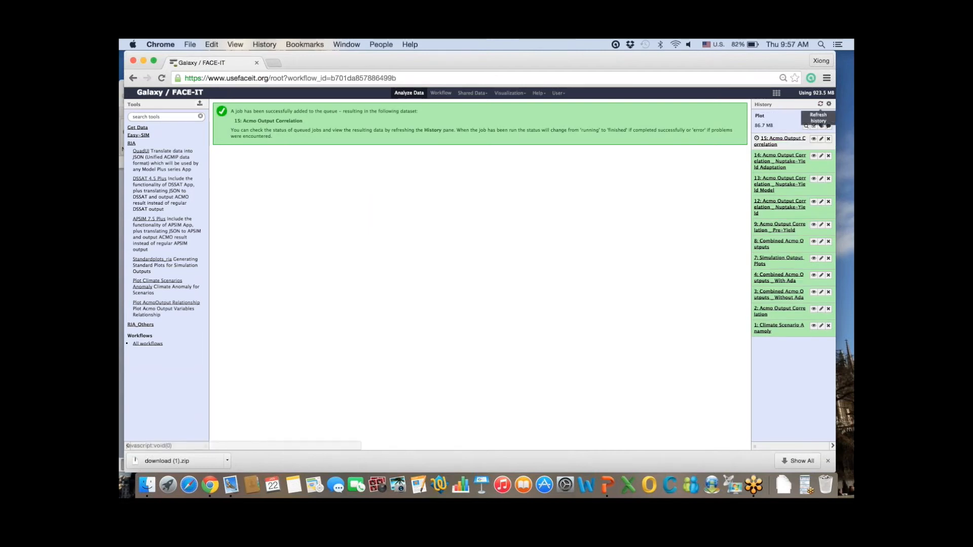
Step: Refresh the history and view correlation plots 15, 13, 14 and 12
click(820, 104)
click(813, 139)
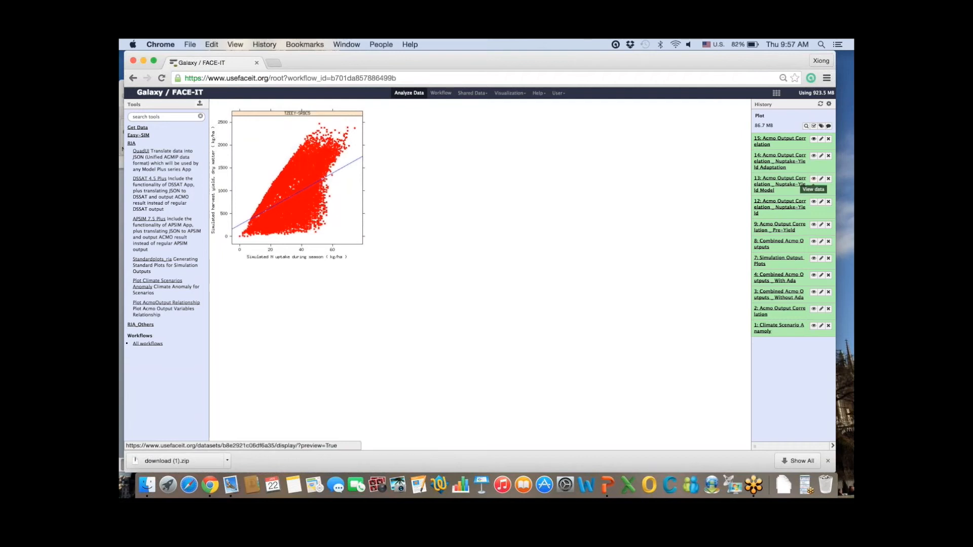
click(813, 178)
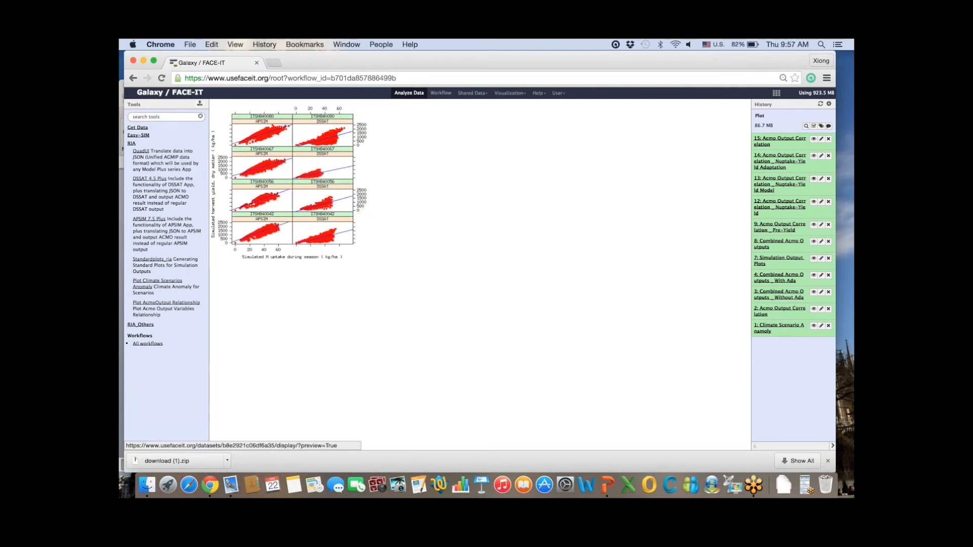
click(813, 156)
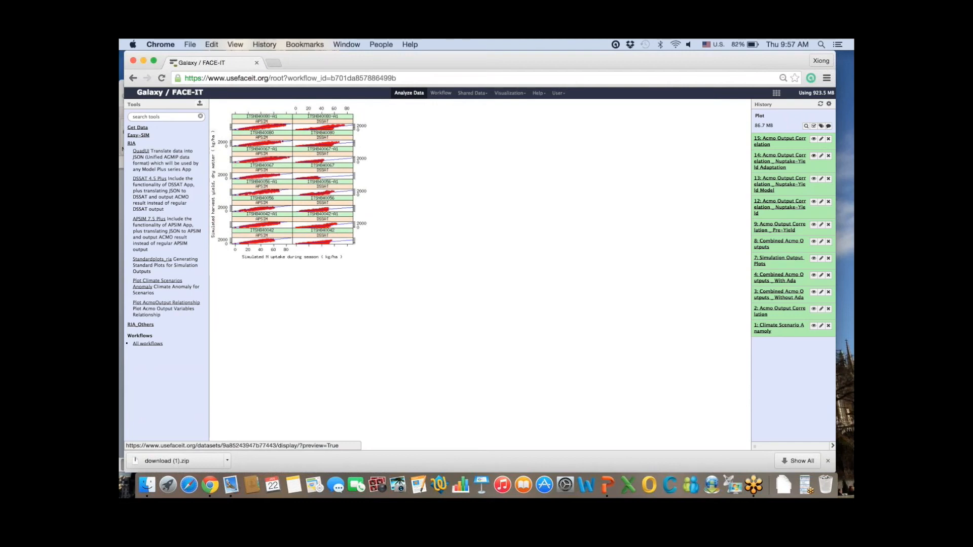
click(813, 201)
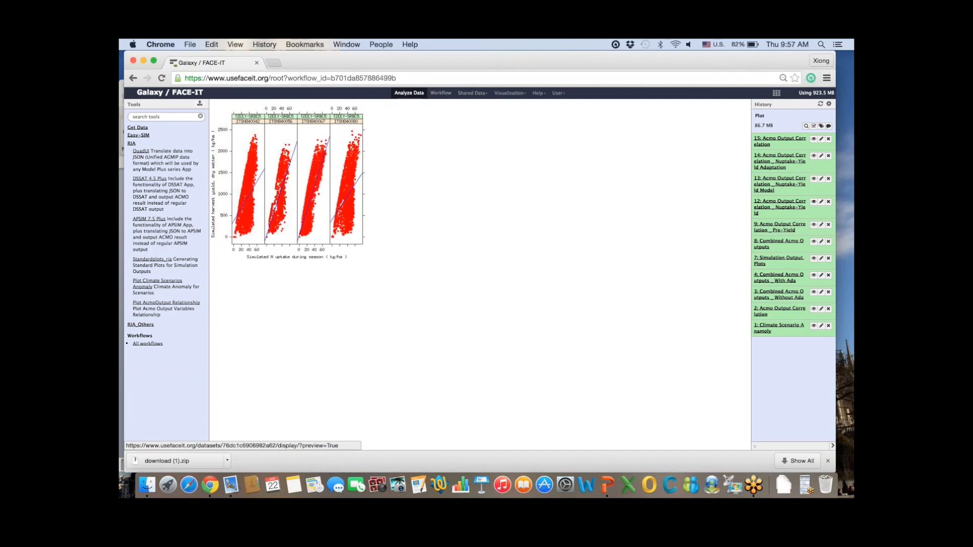
Step: Check the Combined Acmo Outputs dataset details, then go to the Copy Datasets page
click(778, 243)
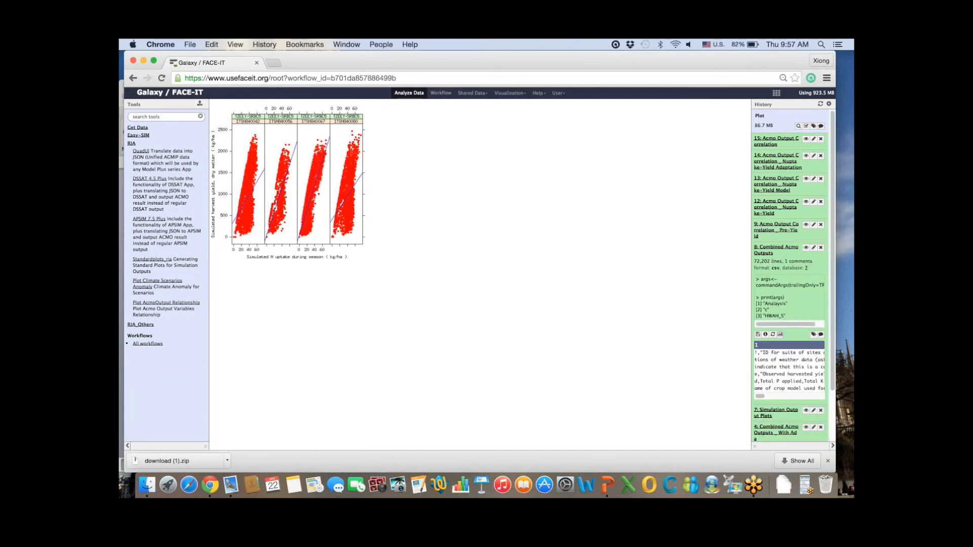
click(776, 247)
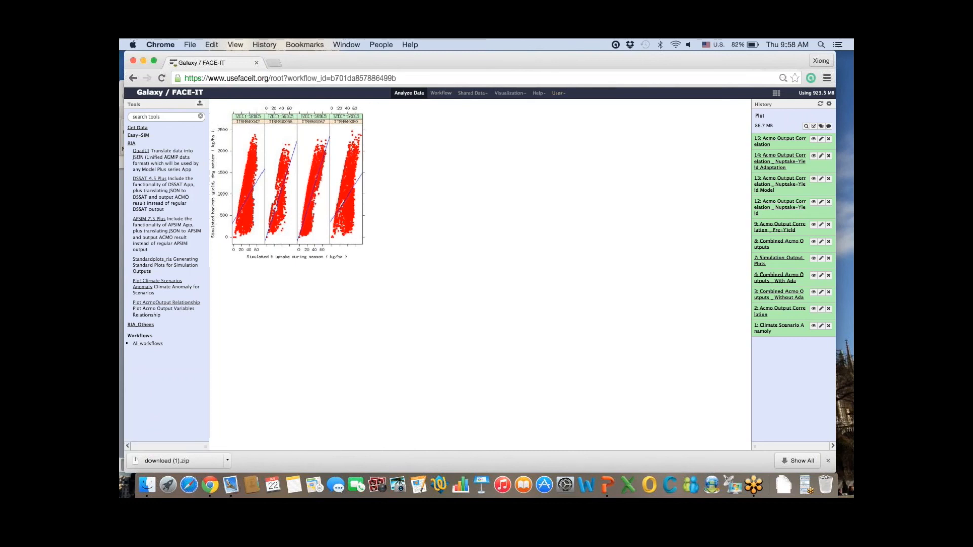
click(829, 104)
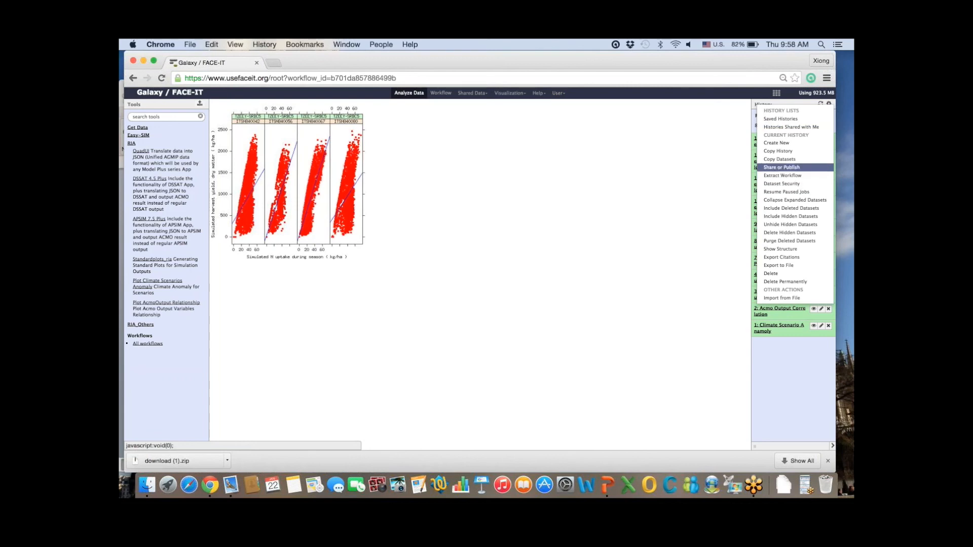
click(779, 159)
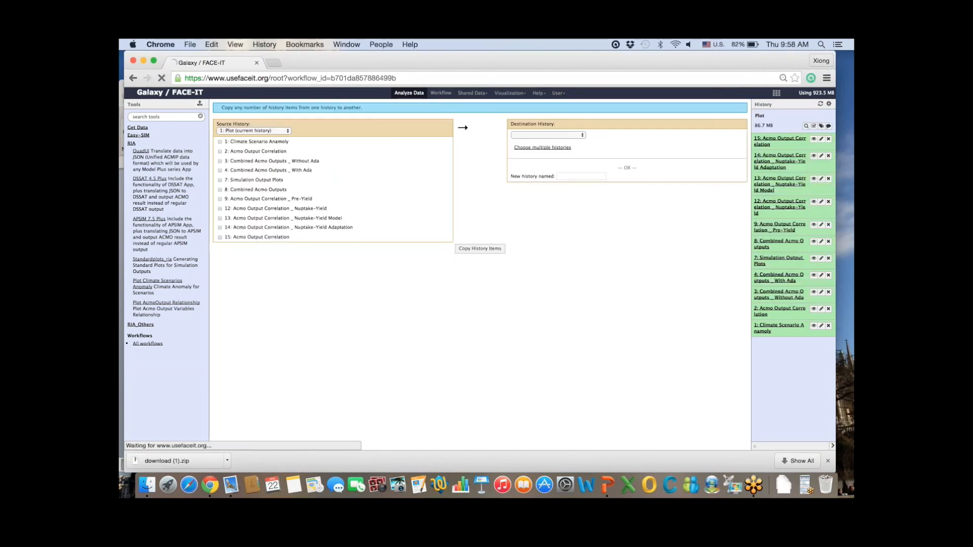